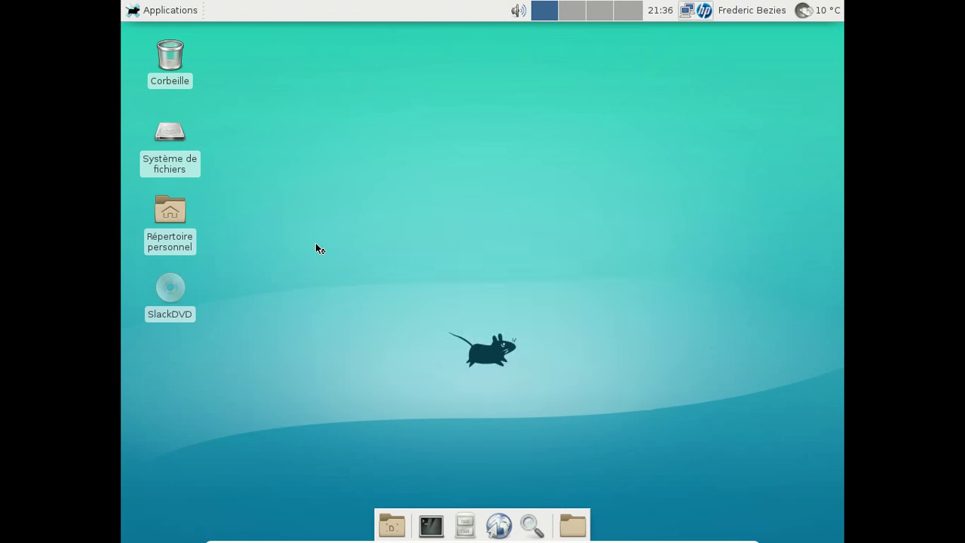
# - Confirm GIMP is version 2.8.16 in its About dialog, then quit GIMP
pyautogui.moveTo(530, 271); pyautogui.dragTo(358, 112)
pyautogui.click(667, 134)
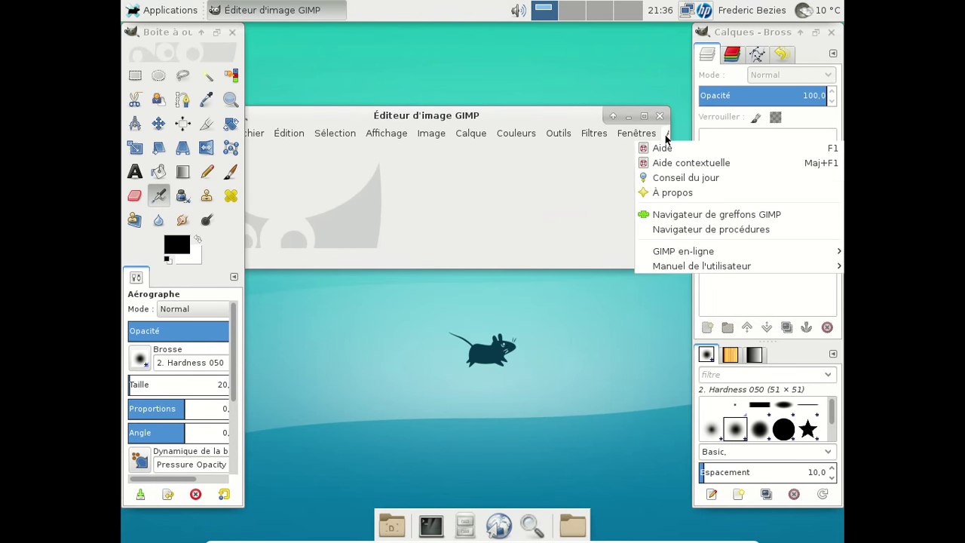
pyautogui.click(659, 192)
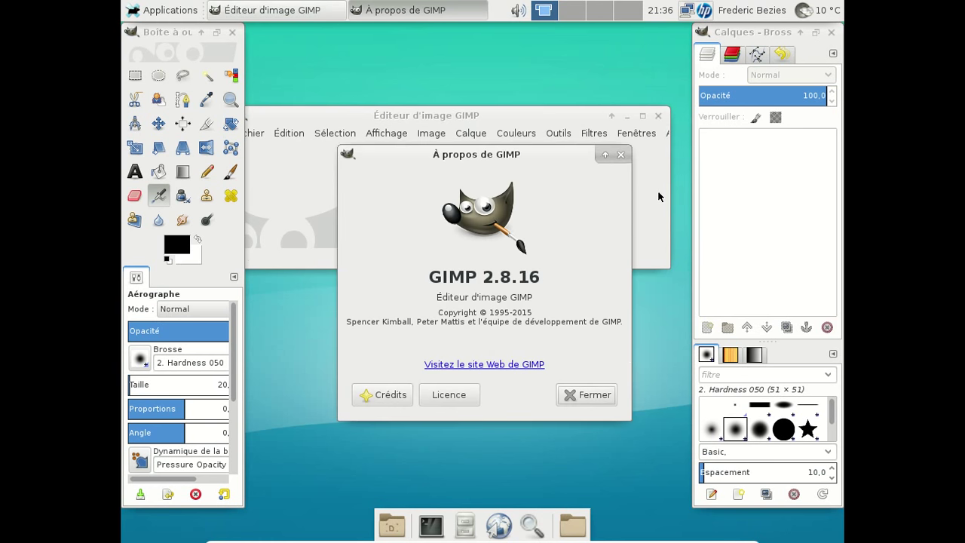
pyautogui.click(588, 395)
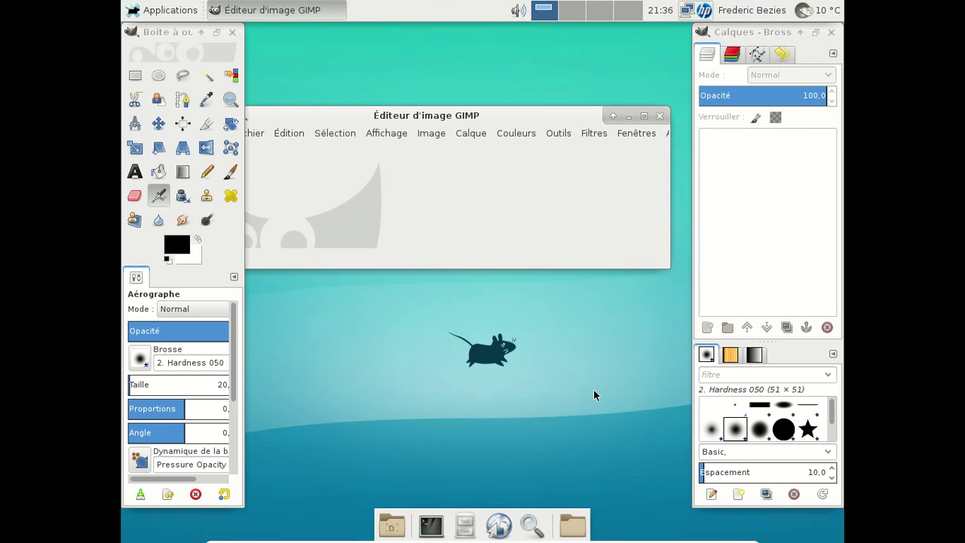
pyautogui.click(659, 116)
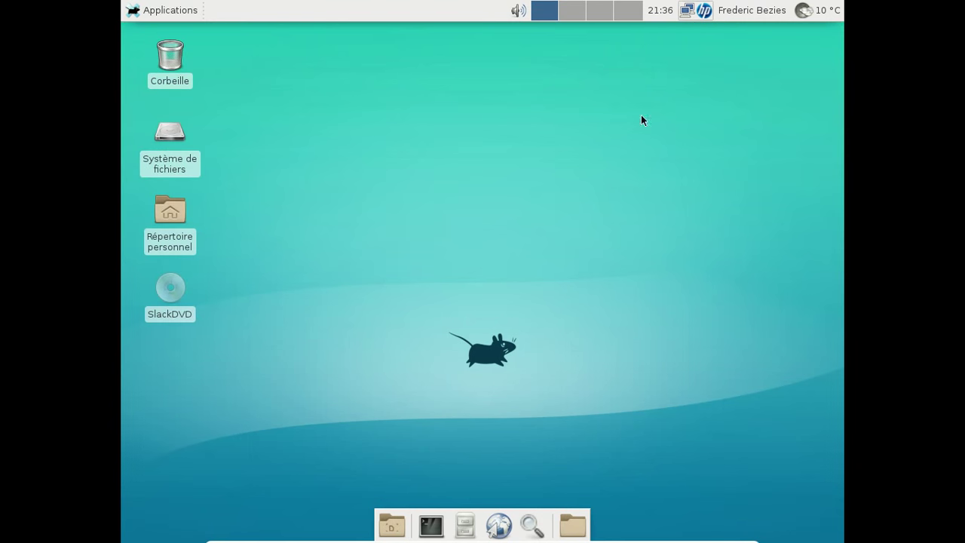
pyautogui.click(181, 11)
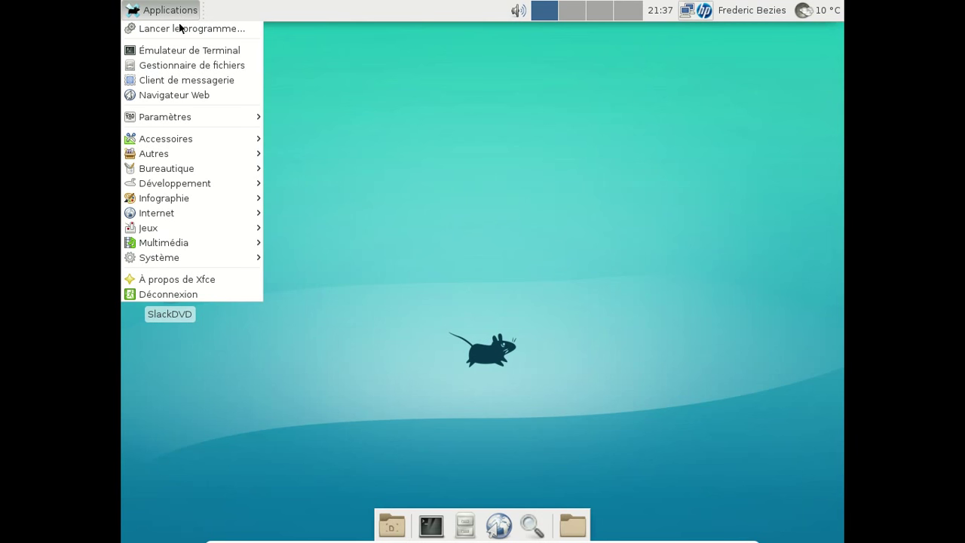
# - Launch Xfce Terminal from the Applications Système submenu
pyautogui.moveTo(200, 198)
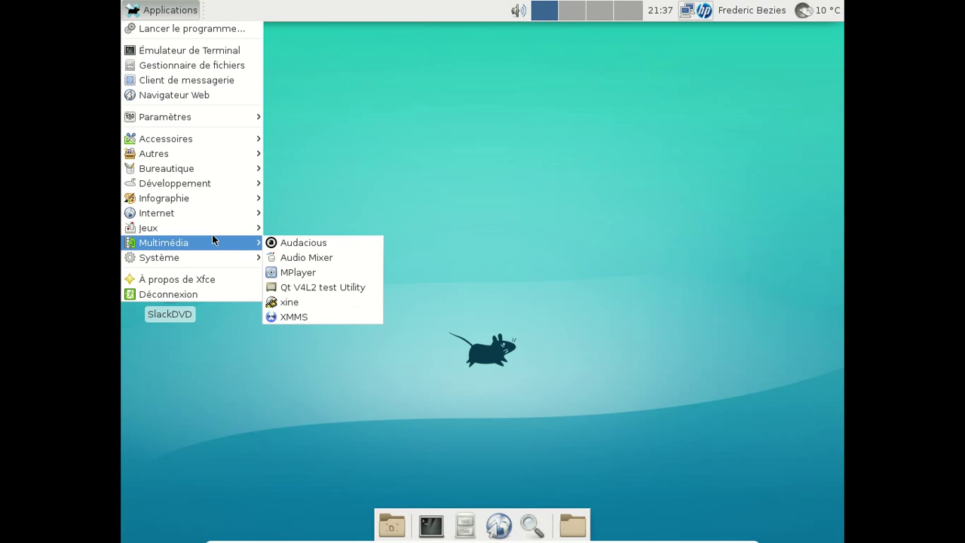
pyautogui.moveTo(211, 235)
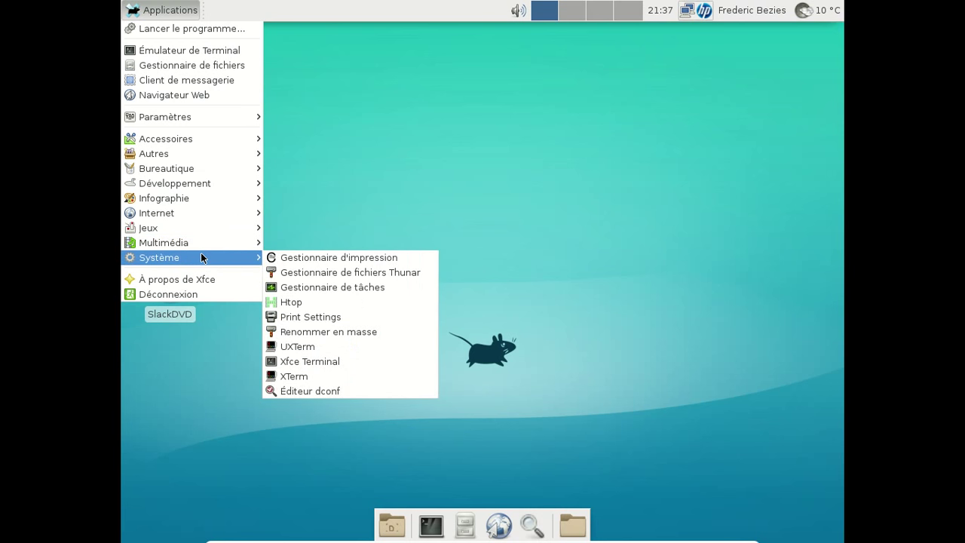
pyautogui.click(446, 180)
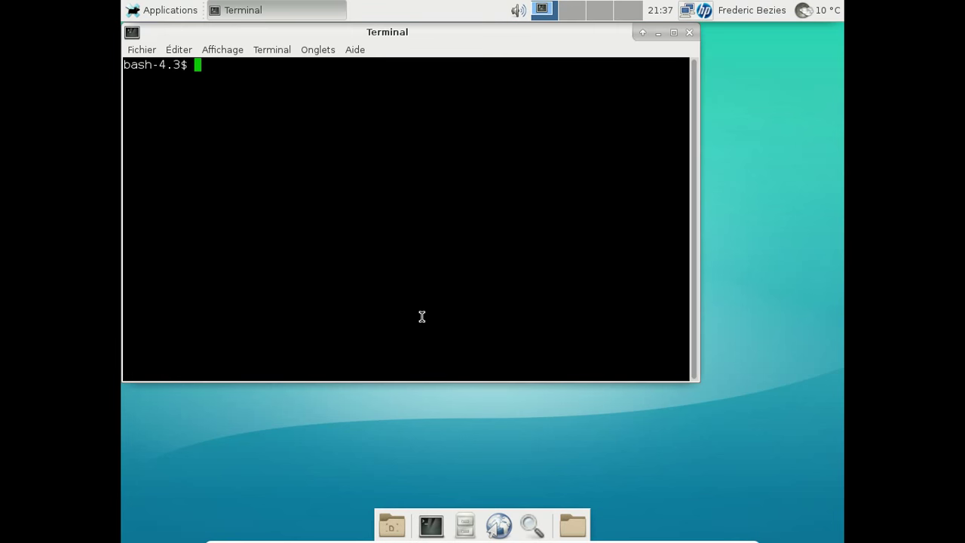
# - Run 'xv 1' in the terminal and dismiss the can't-open-file error
pyautogui.write('xv 1')
pyautogui.press('Return')
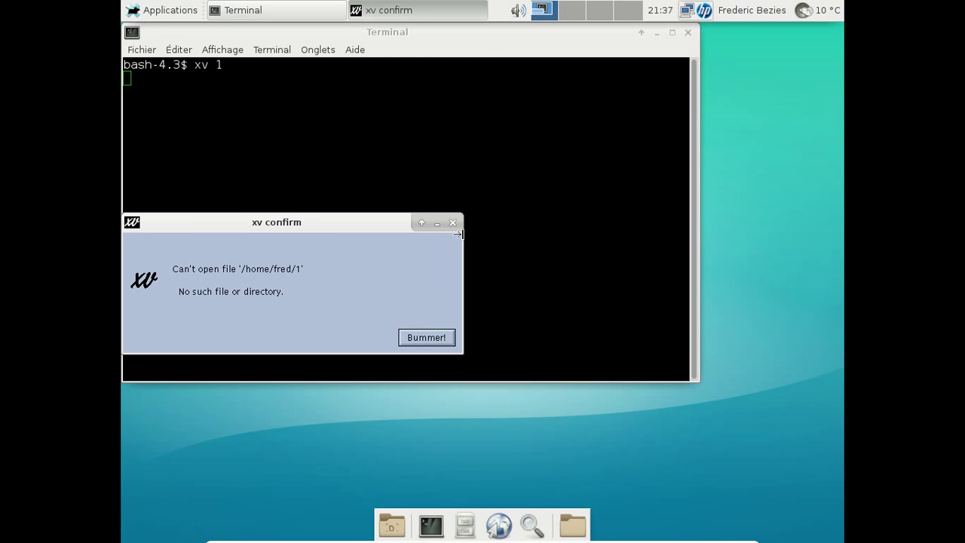
pyautogui.click(453, 222)
pyautogui.click(162, 10)
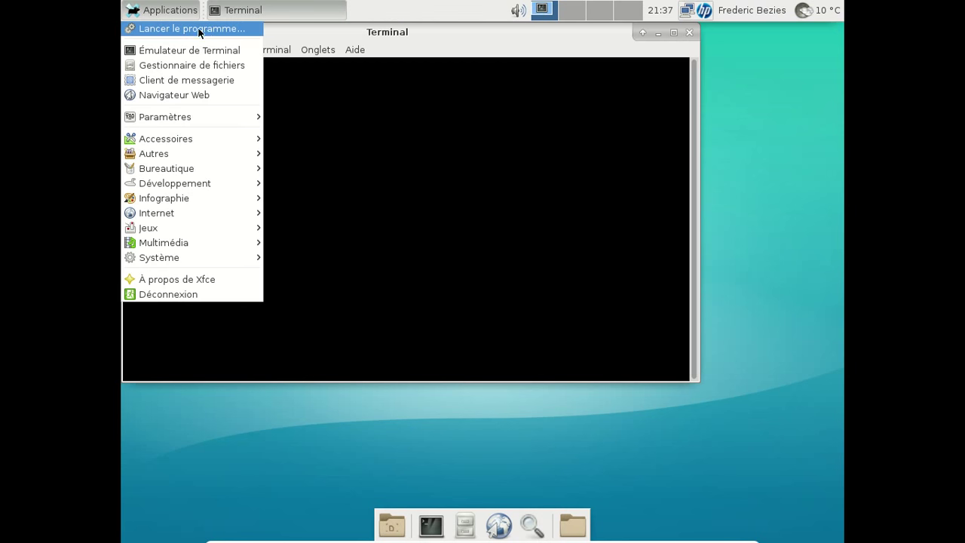
# - Open the keyboard layout settings in the Xfce Settings Manager
pyautogui.moveTo(218, 117)
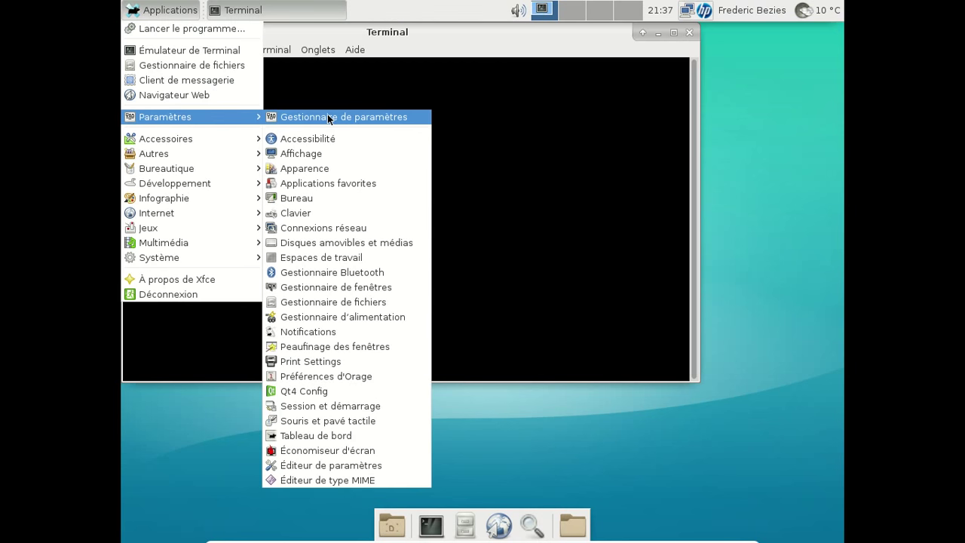
pyautogui.click(328, 117)
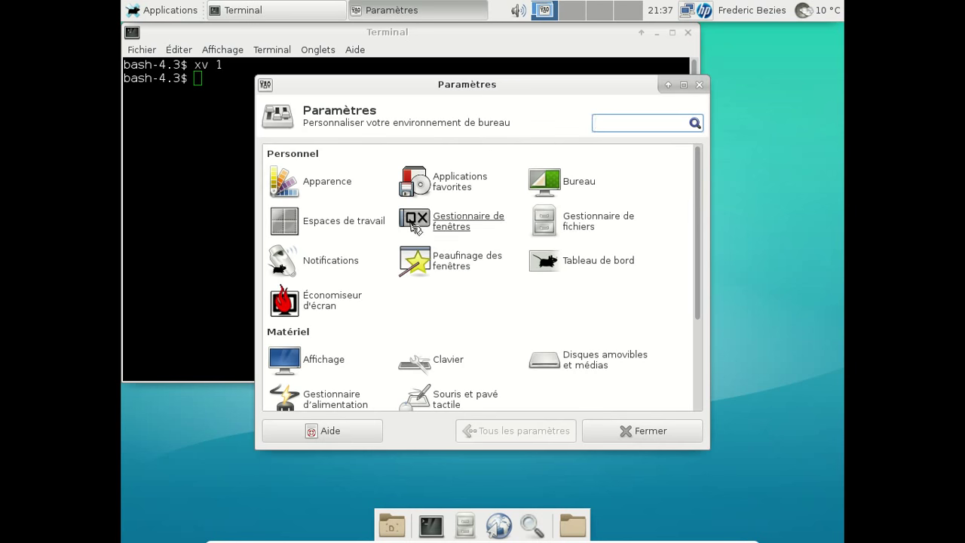
pyautogui.click(435, 359)
pyautogui.click(496, 154)
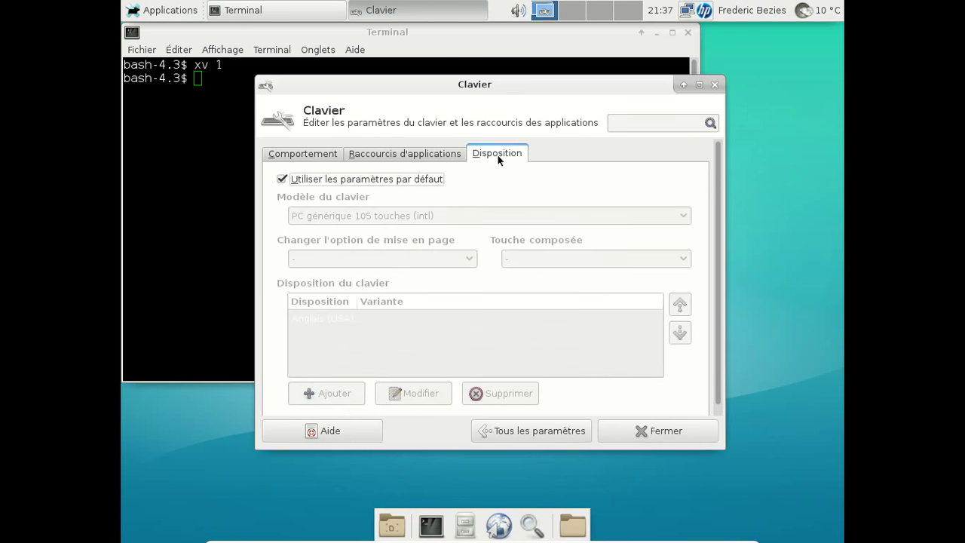
# - Drop the defaults, add the Français layout, remove Anglais (USA), and close keyboard settings
pyautogui.click(289, 179)
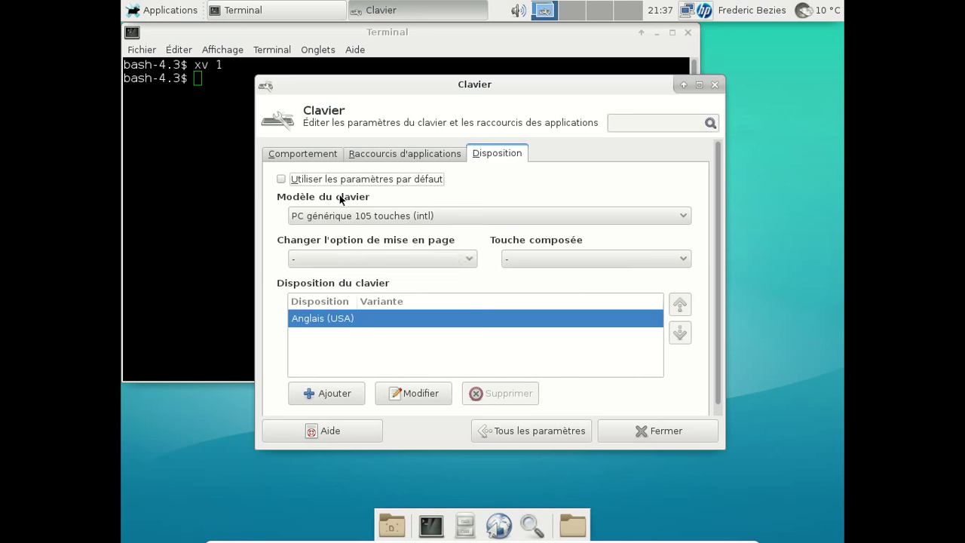
pyautogui.click(326, 393)
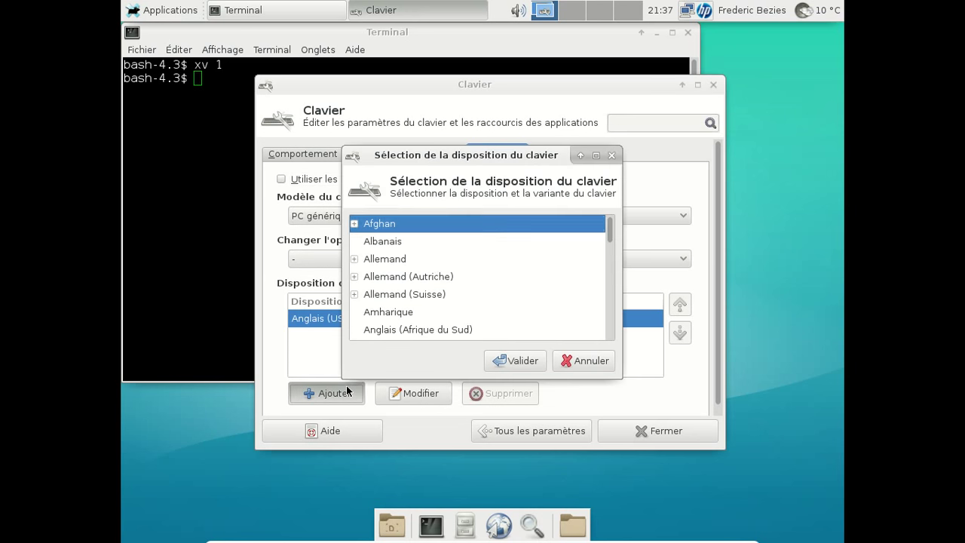
pyautogui.write('fr')
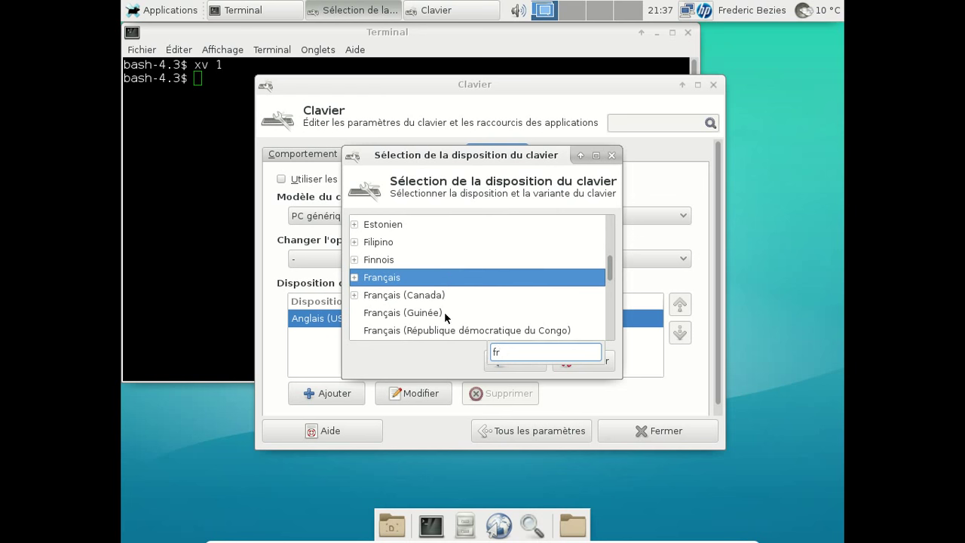
pyautogui.click(520, 367)
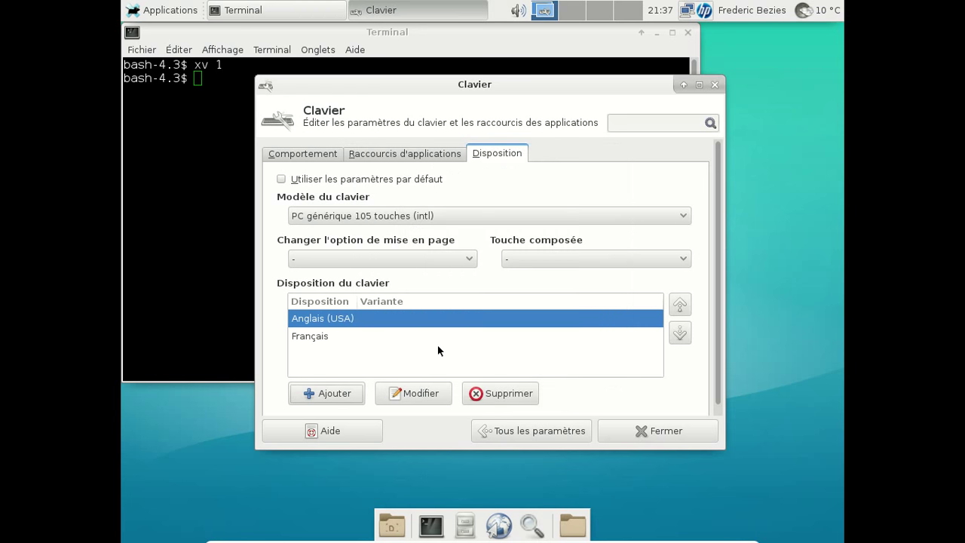
pyautogui.click(494, 393)
pyautogui.click(716, 85)
# - Launch xv in the background with 'xv &' and bring up its controls window
pyautogui.write('xv &')
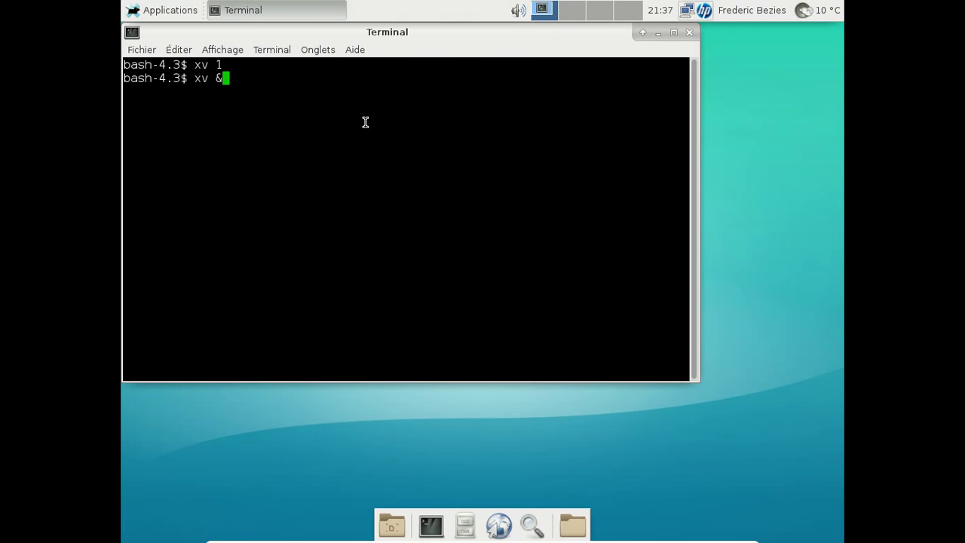
pyautogui.press('Return')
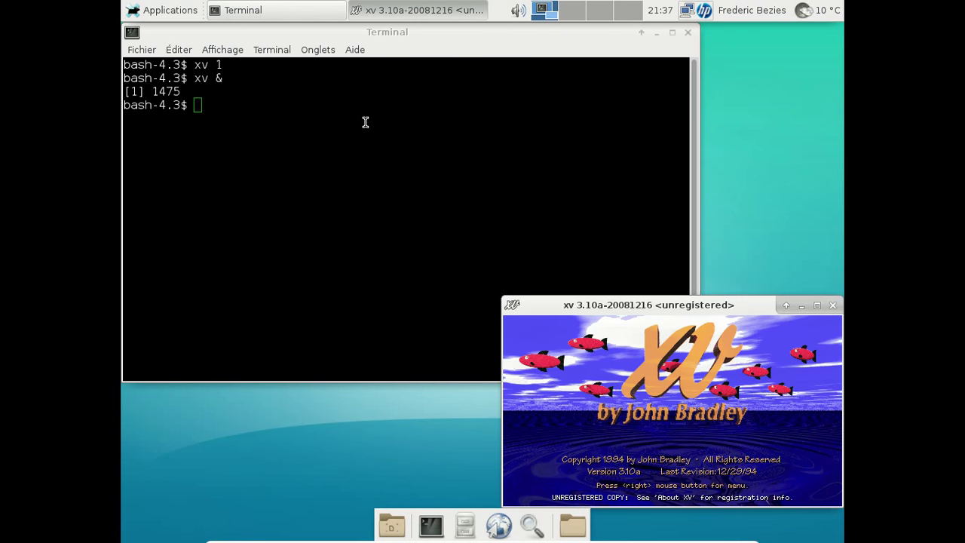
pyautogui.moveTo(609, 304); pyautogui.dragTo(424, 136)
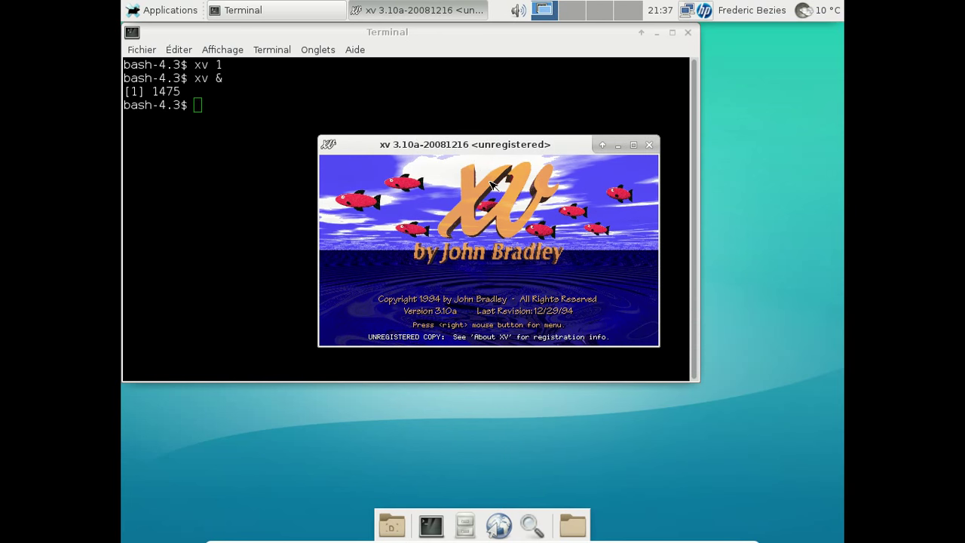
pyautogui.rightClick(491, 184)
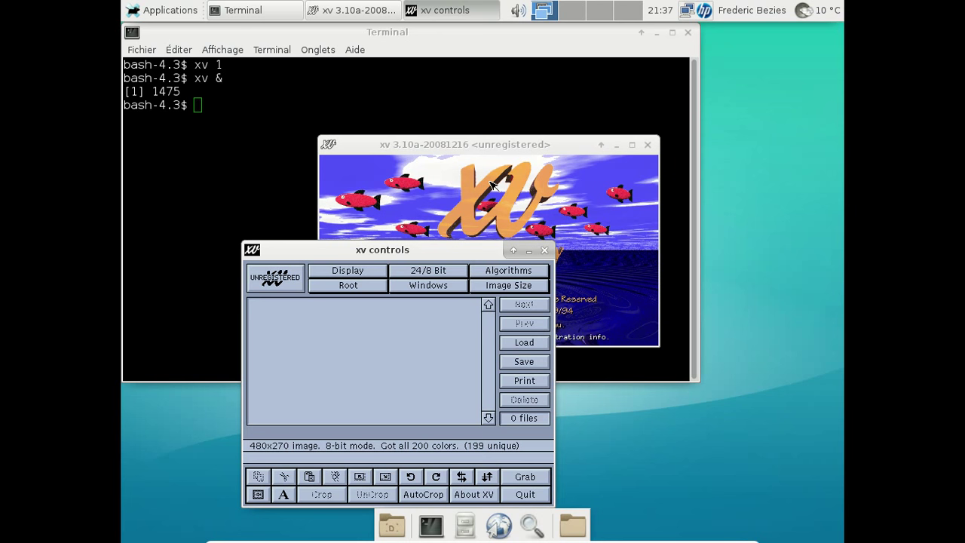
# - Close the xv controls and splash windows, then the terminal
pyautogui.click(545, 250)
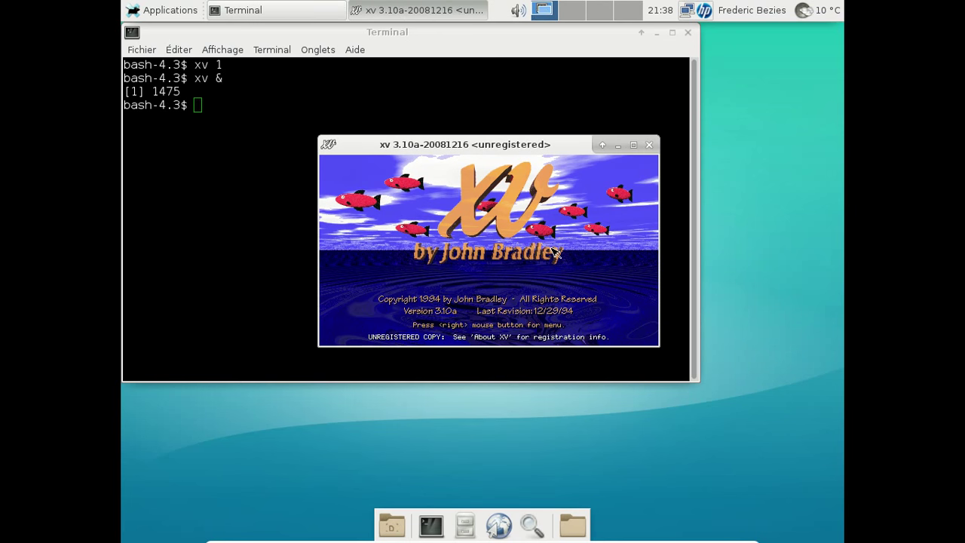
pyautogui.click(647, 146)
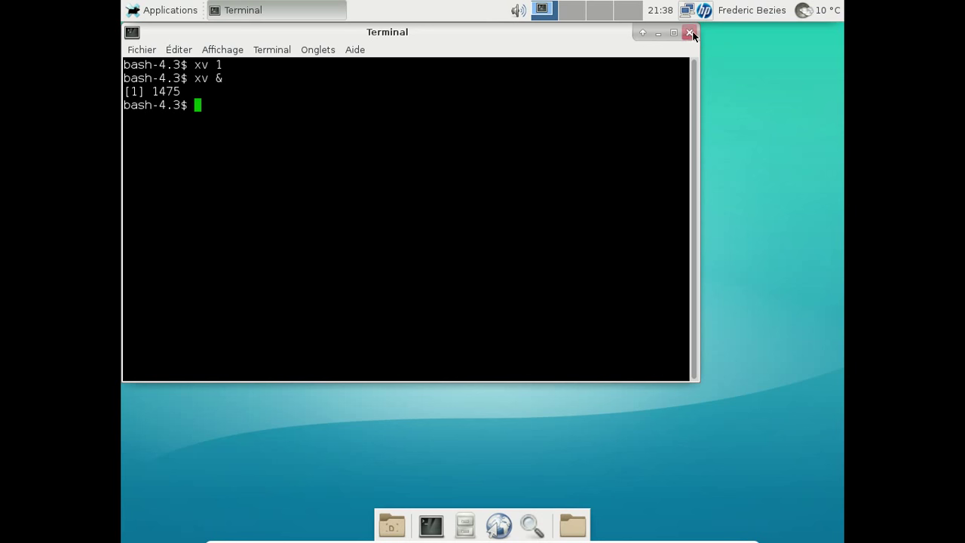
pyautogui.click(688, 32)
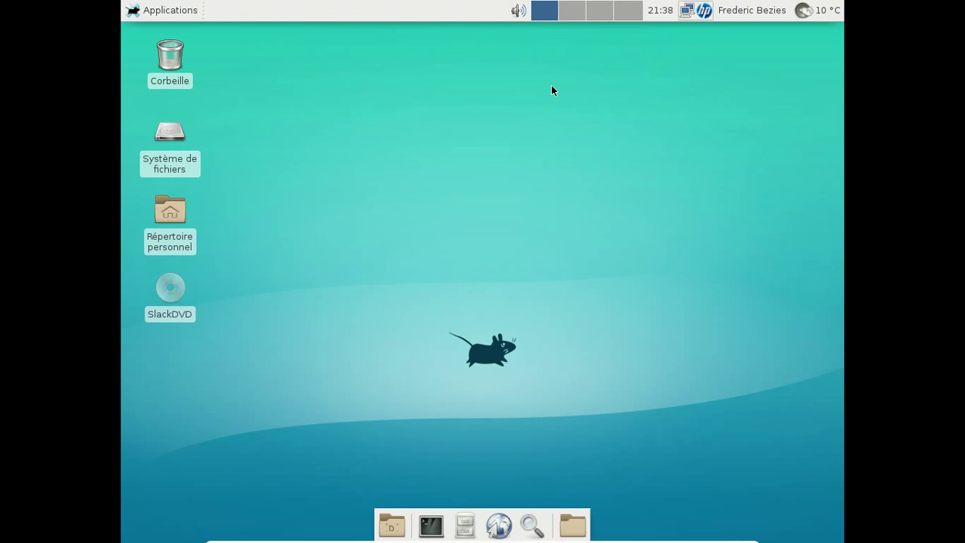
# - Launch Thunar from Applications > Système and move it clear of the desktop icons
pyautogui.click(135, 12)
pyautogui.moveTo(225, 199)
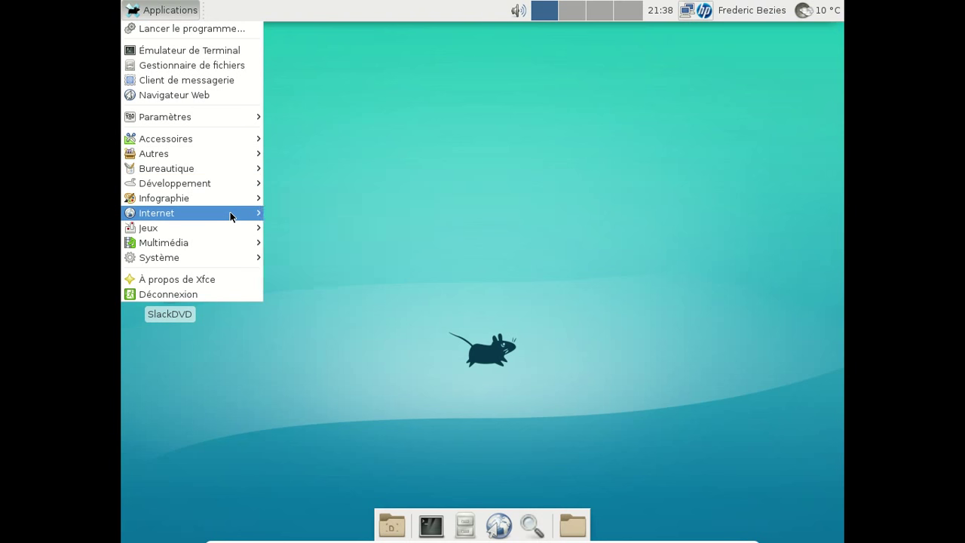
pyautogui.moveTo(230, 216)
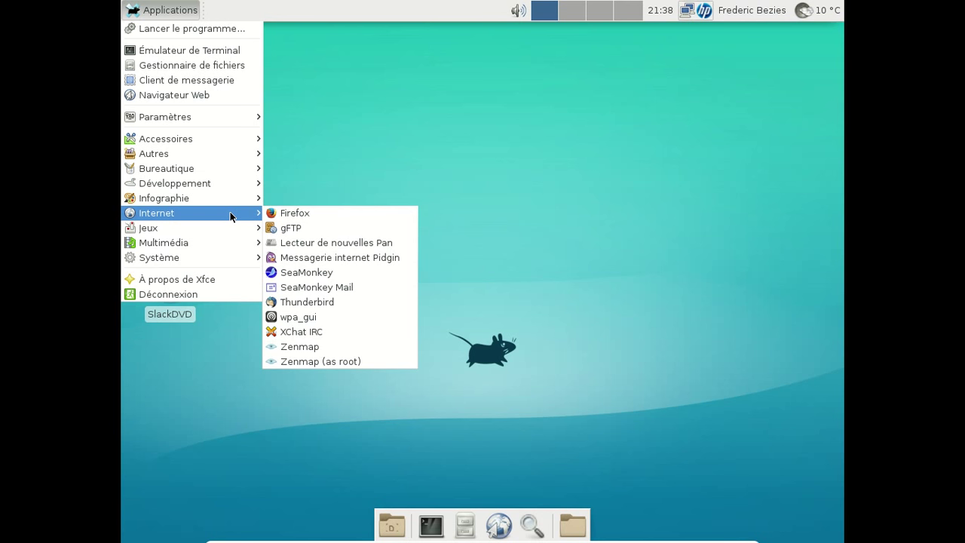
pyautogui.moveTo(221, 240)
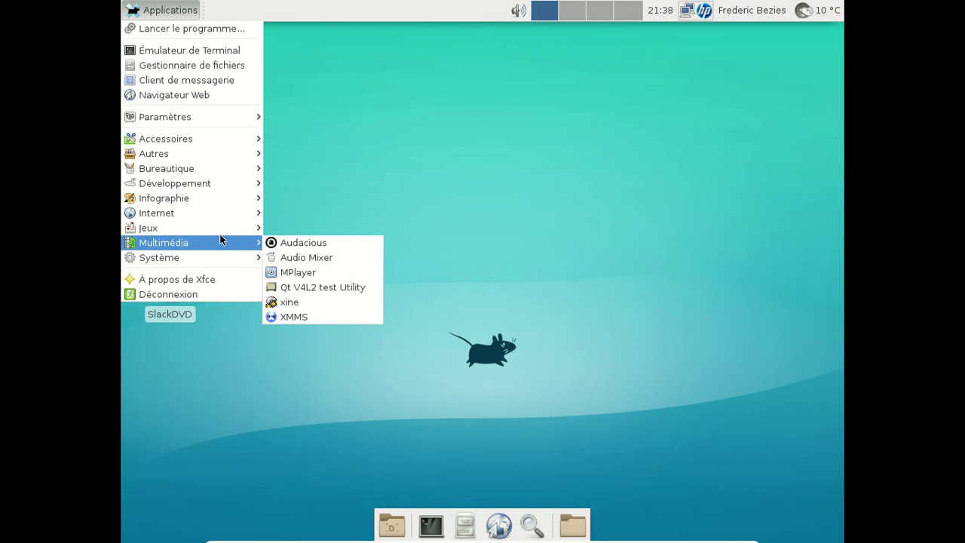
pyautogui.moveTo(209, 262)
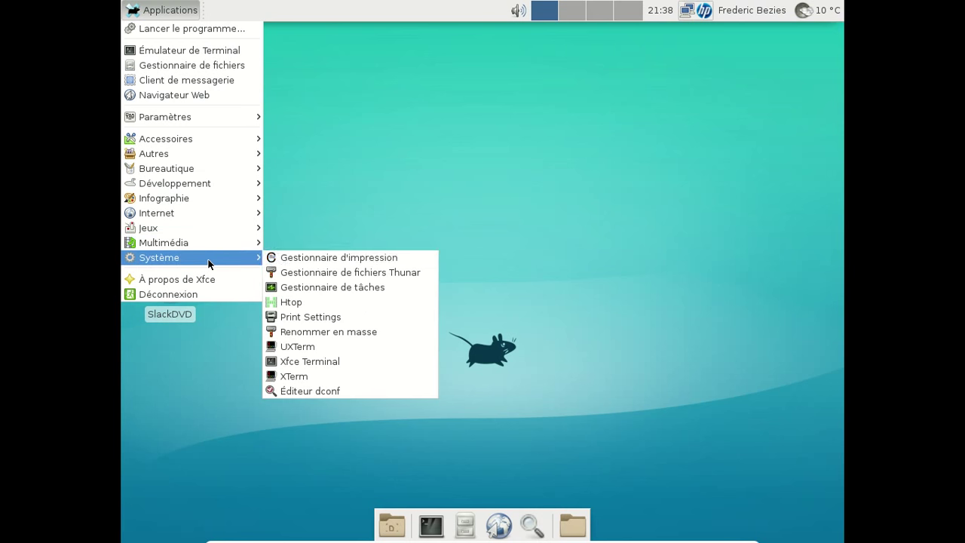
pyautogui.click(350, 272)
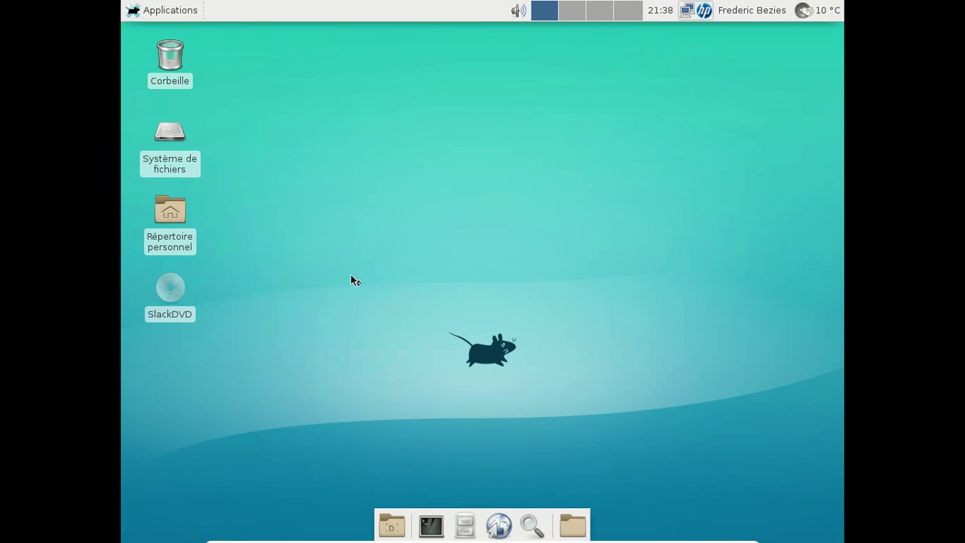
pyautogui.moveTo(370, 33); pyautogui.dragTo(511, 85)
# - Browse the SlackDVD disc contents in Thunar, then close the file manager
pyautogui.click(339, 173)
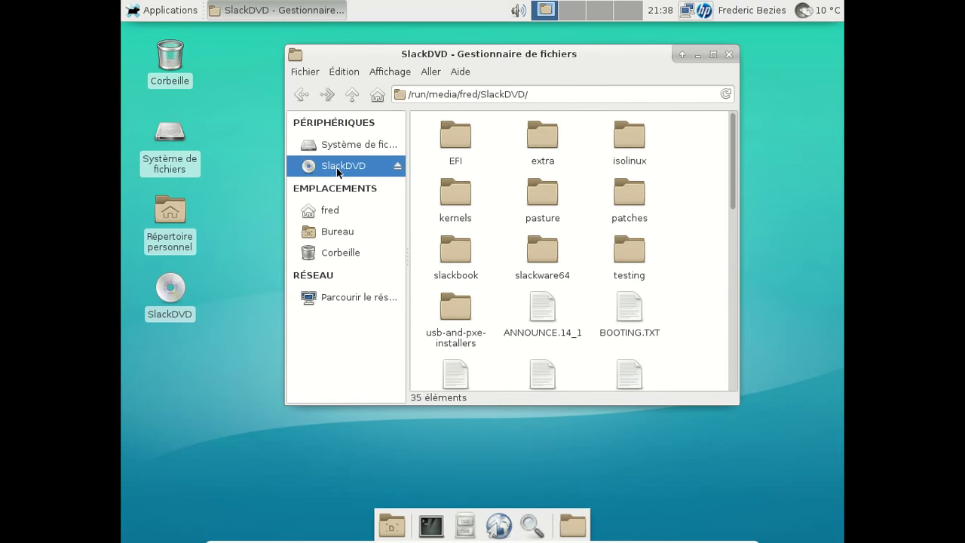
pyautogui.moveTo(735, 155)
pyautogui.mouseDown()
pyautogui.moveTo(750, 389)
pyautogui.moveTo(741, 147)
pyautogui.mouseUp()
pyautogui.click(729, 55)
# - Start Firefox from the Applications Internet submenu
pyautogui.click(171, 11)
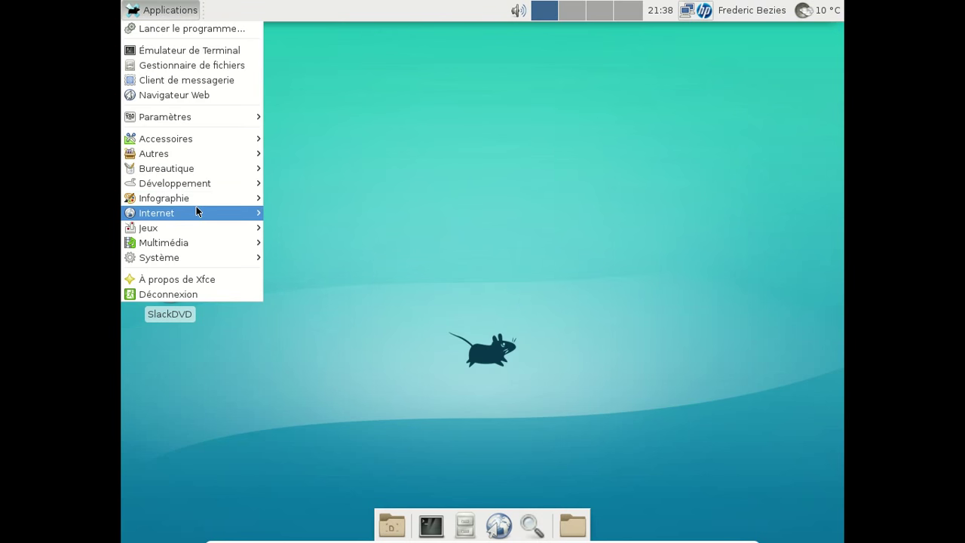
pyautogui.moveTo(196, 211)
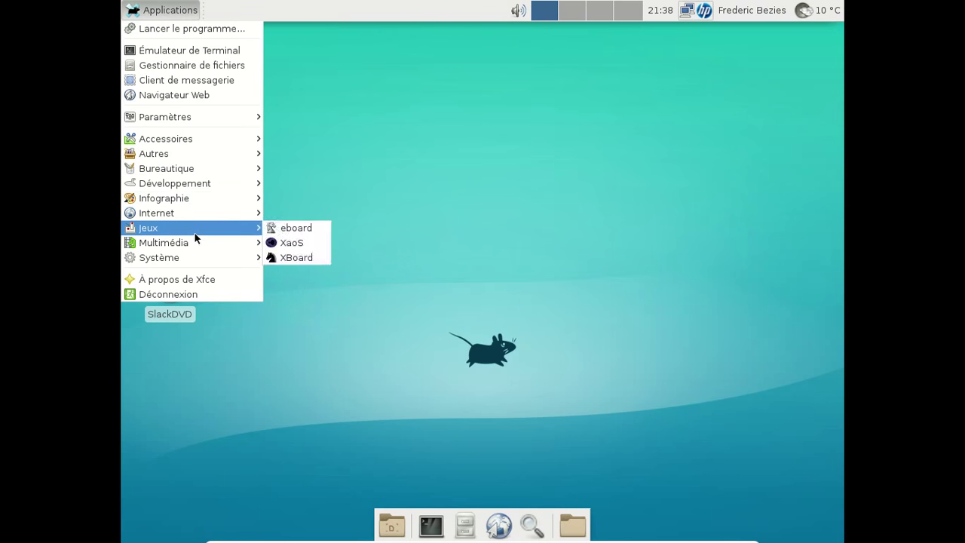
pyautogui.moveTo(193, 245)
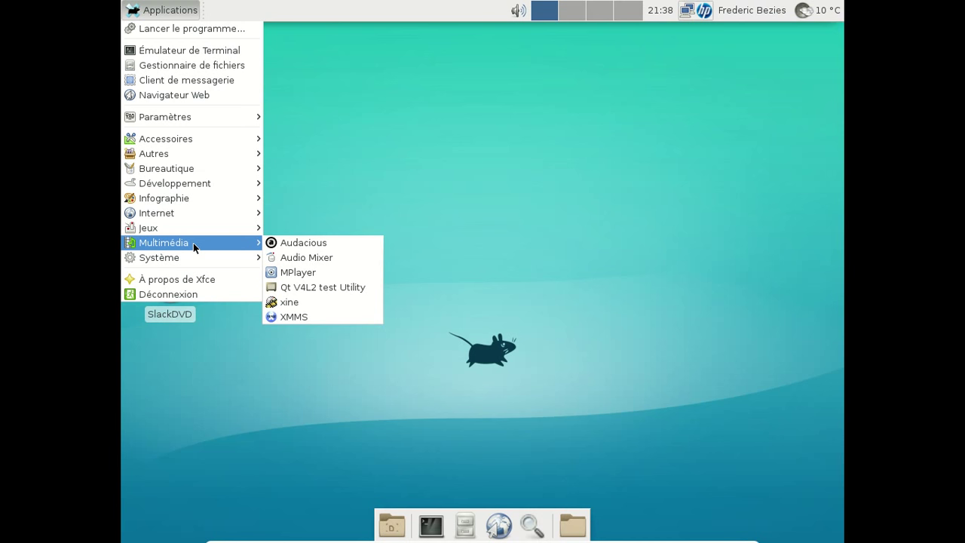
pyautogui.moveTo(186, 265)
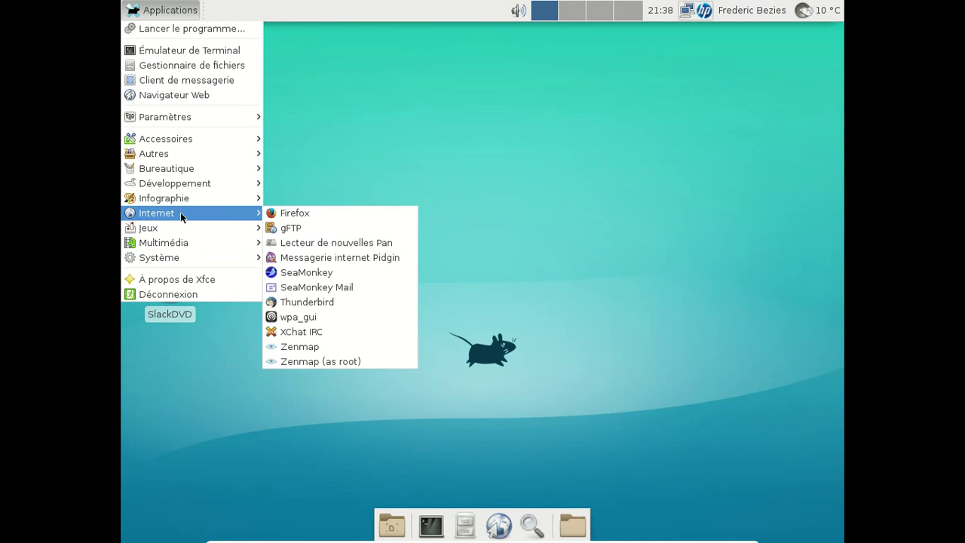
pyautogui.click(301, 214)
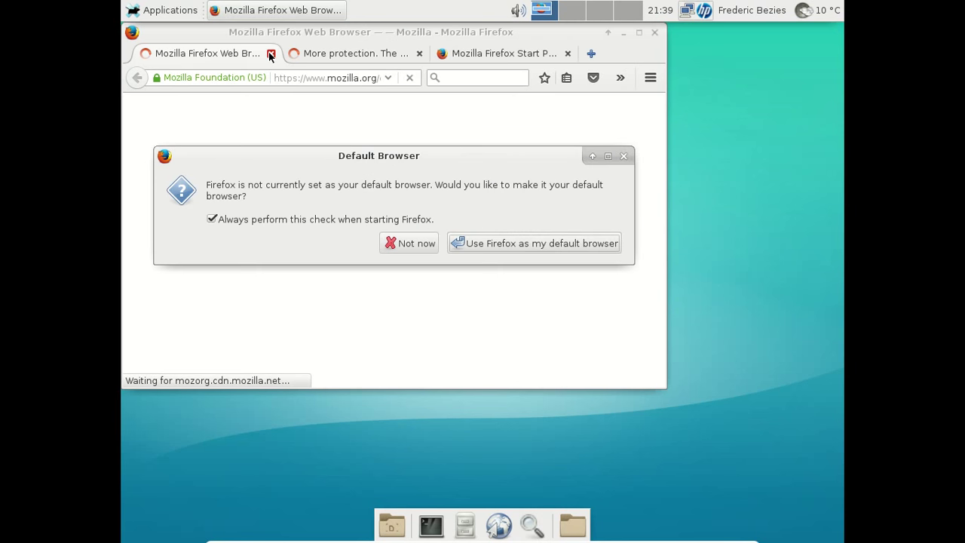
# - Make Firefox the default browser and close the two welcome tabs
pyautogui.click(506, 247)
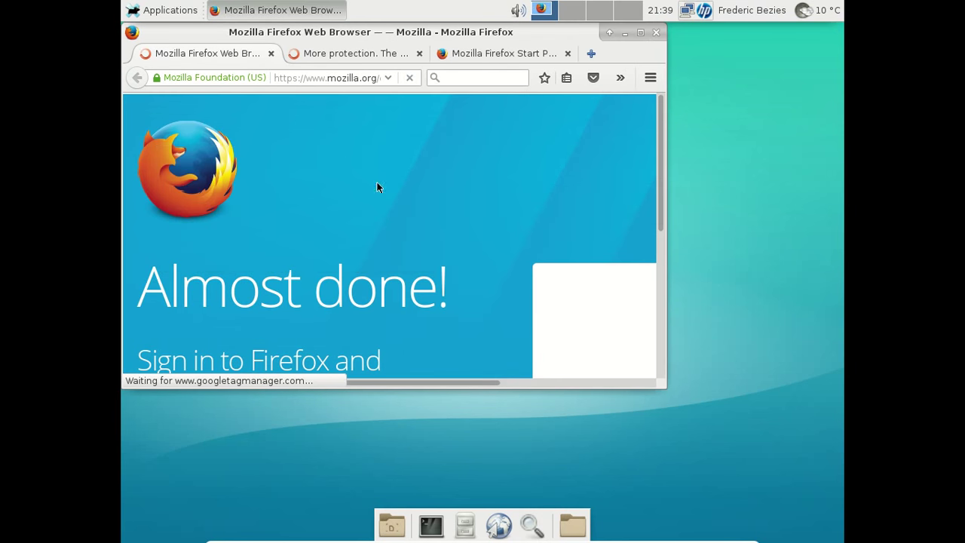
pyautogui.click(271, 54)
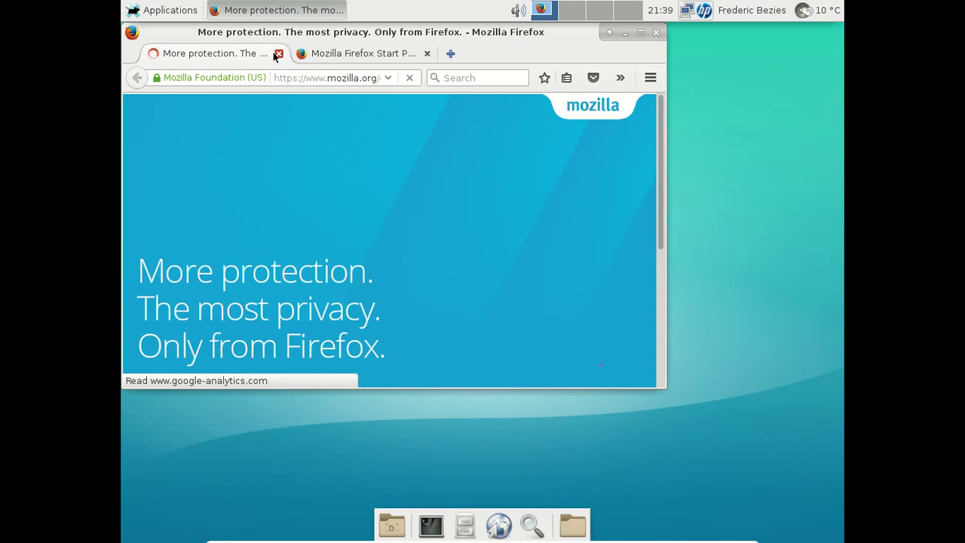
pyautogui.click(272, 54)
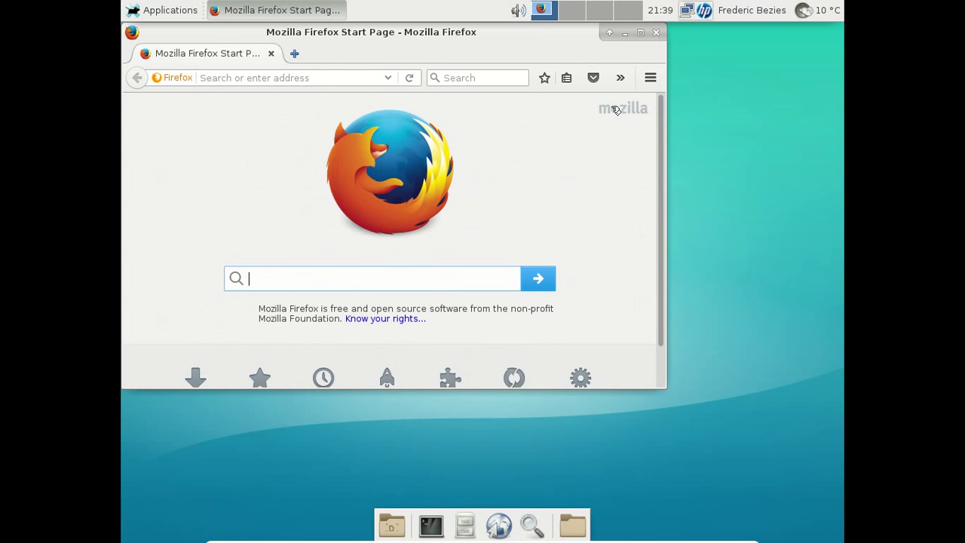
# - Check Firefox is version 42.0 in About Firefox, then enlarge and reposition the window
pyautogui.click(650, 77)
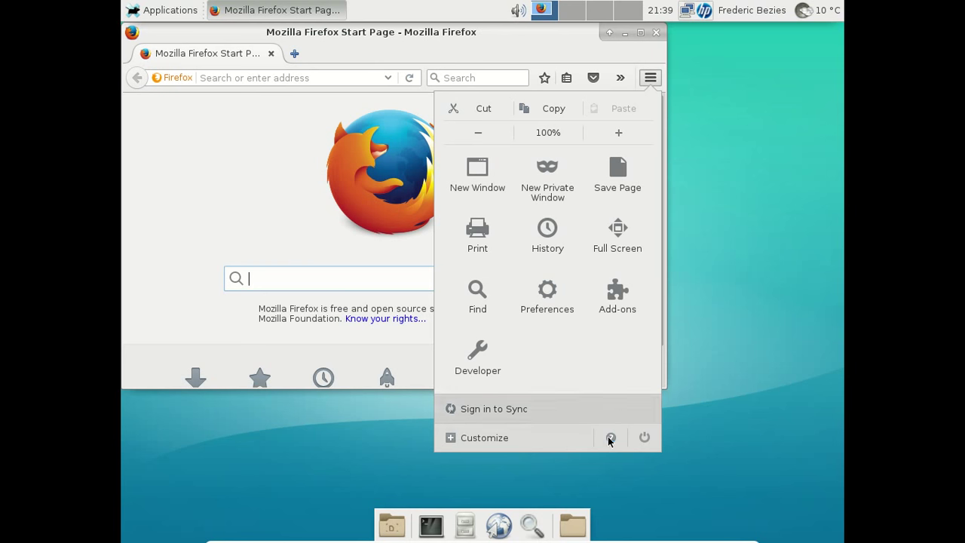
pyautogui.click(608, 436)
pyautogui.click(535, 263)
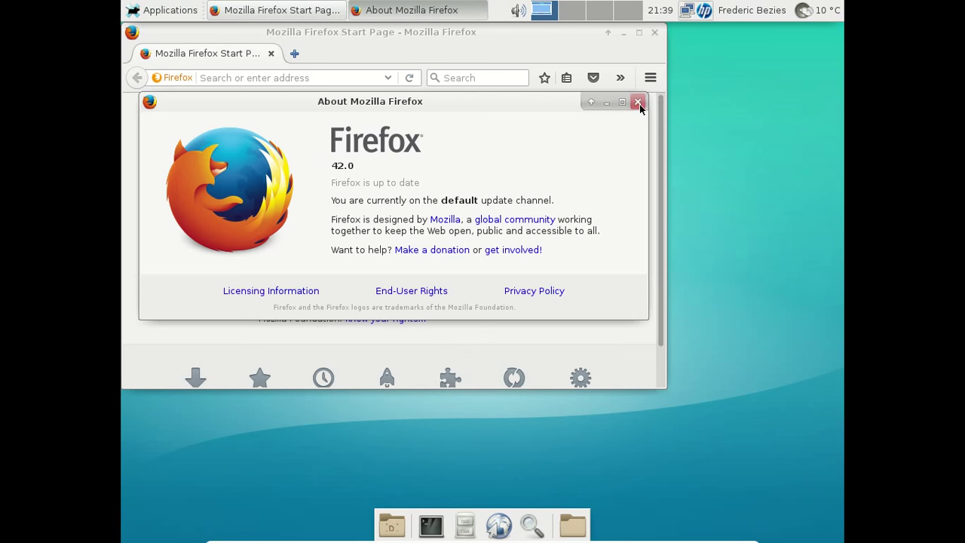
pyautogui.click(638, 101)
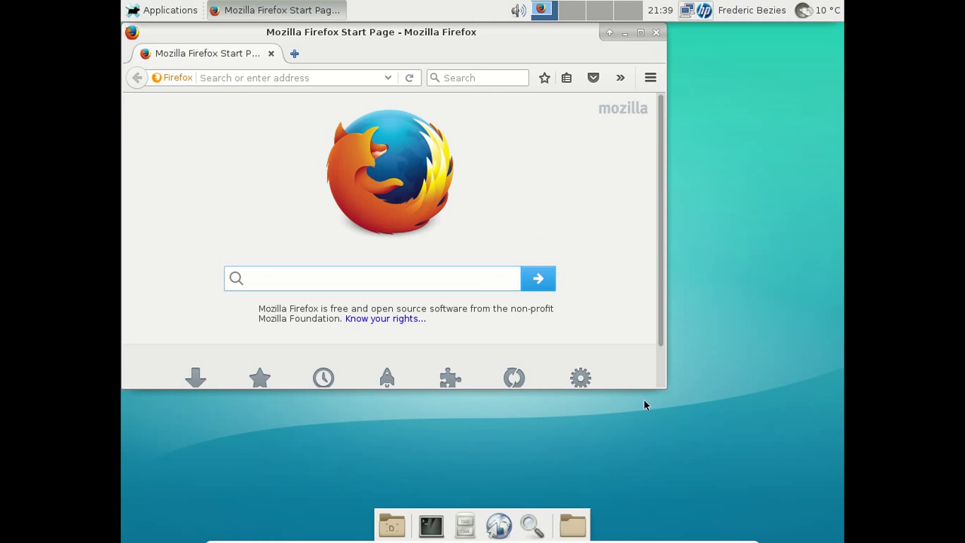
pyautogui.moveTo(665, 390); pyautogui.dragTo(770, 450)
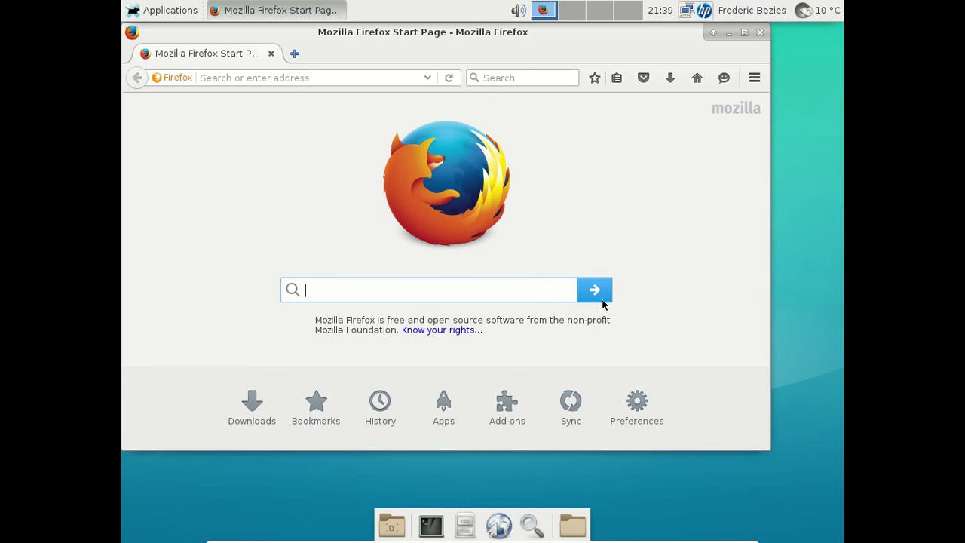
pyautogui.moveTo(400, 37); pyautogui.dragTo(452, 51)
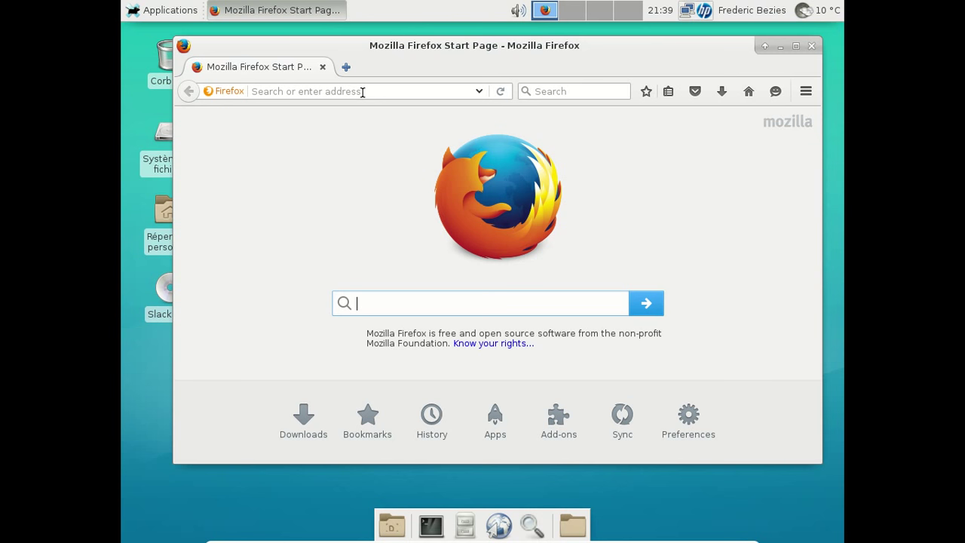
# - Load slackware.com and open a new tab, dismissing its update notice
pyautogui.click(362, 92)
pyautogui.write('s')
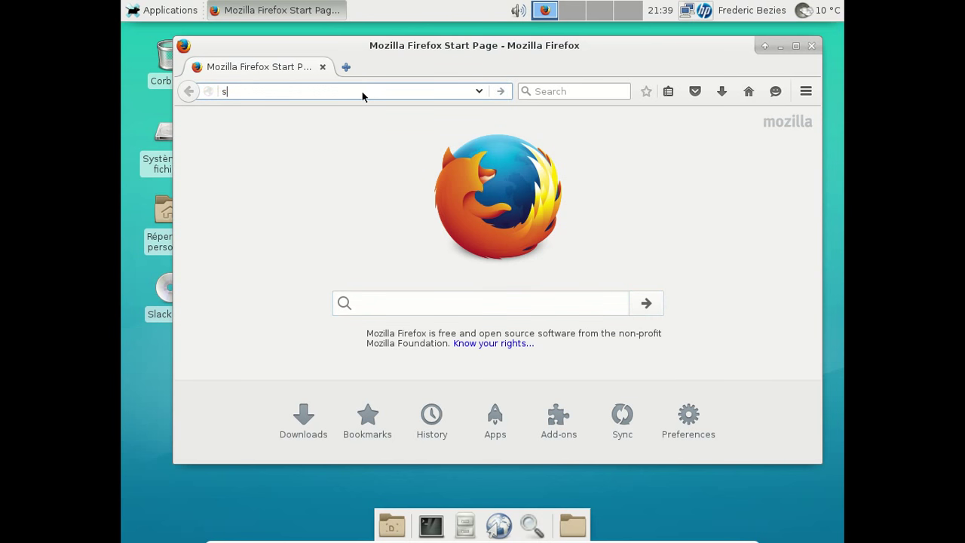
pyautogui.write('lackware.com')
pyautogui.press('Return')
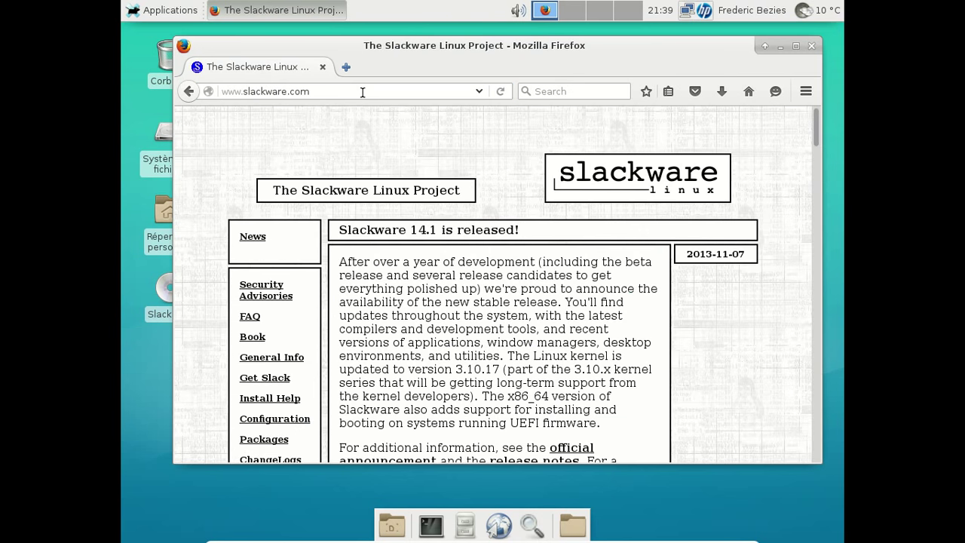
pyautogui.click(347, 69)
pyautogui.click(536, 373)
# - Turn off Include suggested sites in the new tab page settings
pyautogui.click(793, 128)
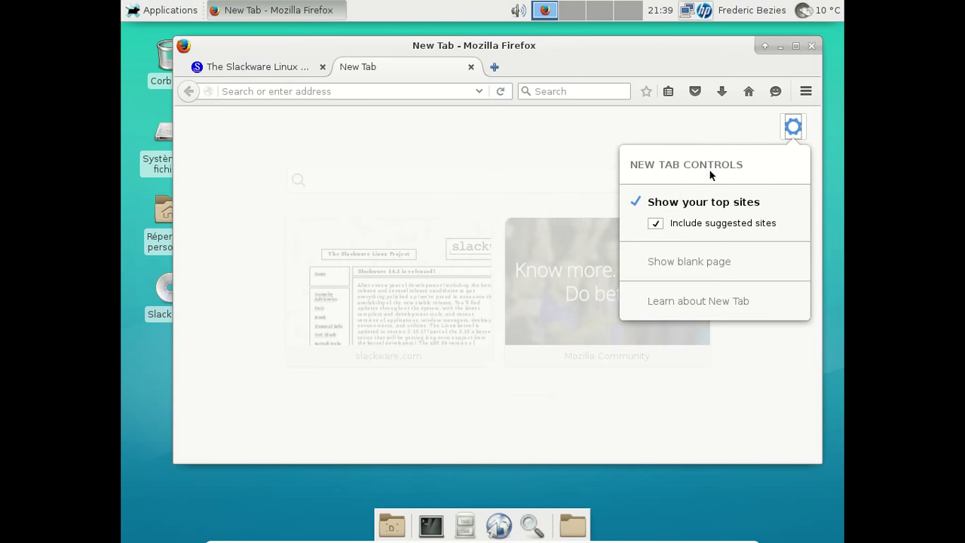
pyautogui.click(659, 224)
pyautogui.click(490, 151)
# - Search the web for 'slackware live beta' from the search box
pyautogui.click(331, 91)
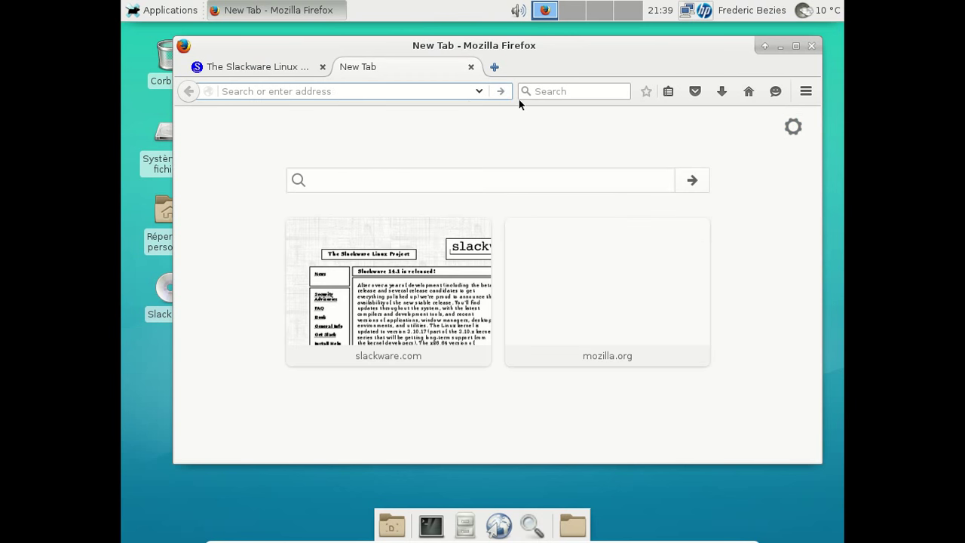
pyautogui.click(555, 92)
pyautogui.write('slackwa')
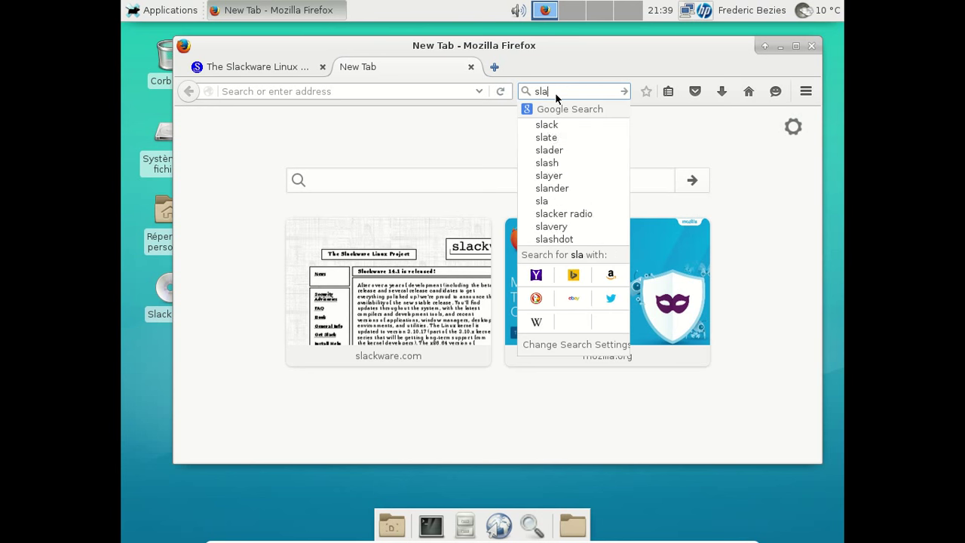
pyautogui.write('ive beat')
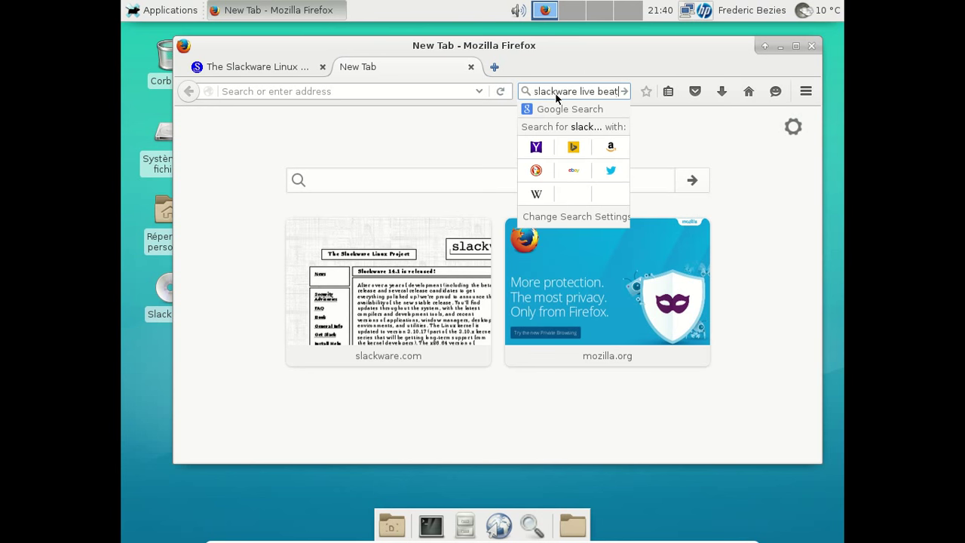
pyautogui.press('BackSpace')
pyautogui.press('BackSpace')
pyautogui.write('ta')
pyautogui.press('Return')
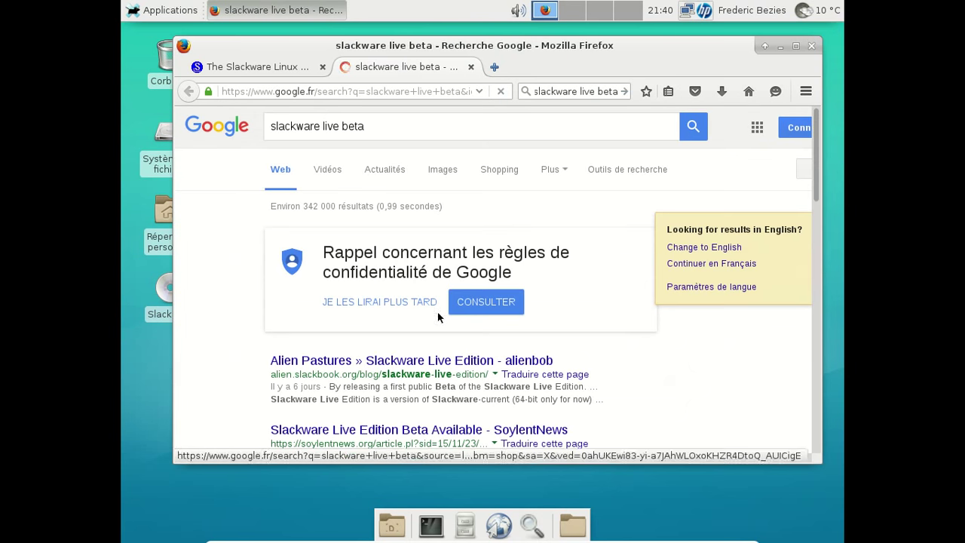
# - Read the Alien Pastures 'Slackware Live Edition' post, dismissing its popups, then return to the slackware.com tab
pyautogui.click(389, 365)
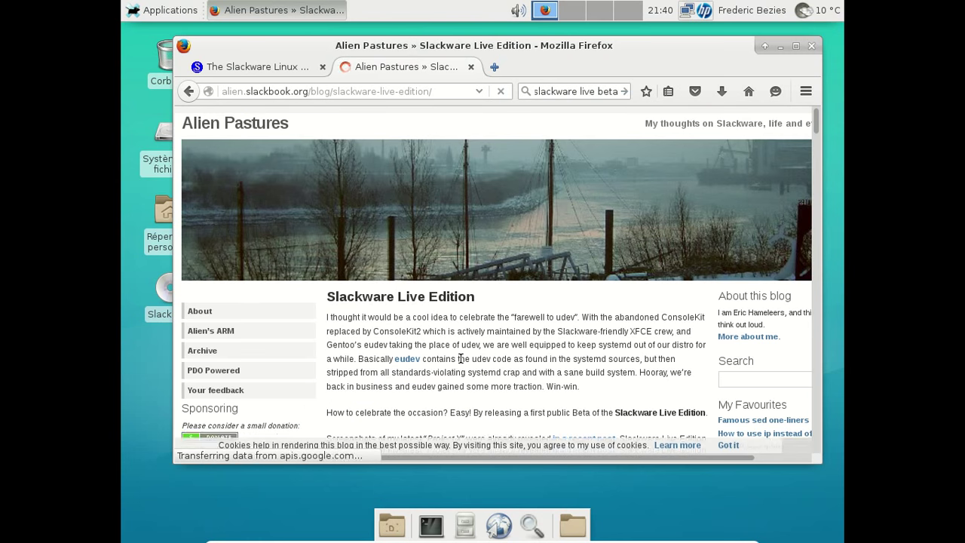
pyautogui.scroll(-4, 459, 359)
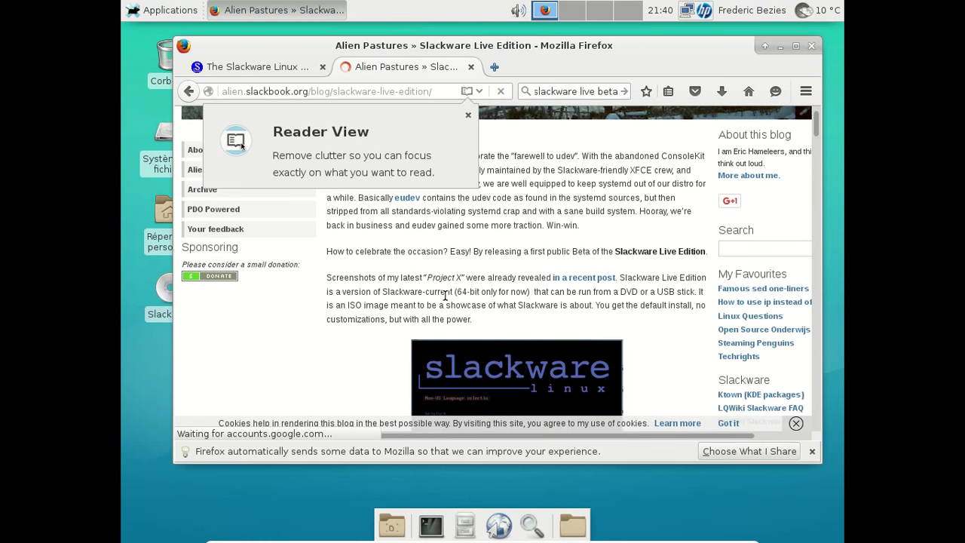
pyautogui.click(643, 264)
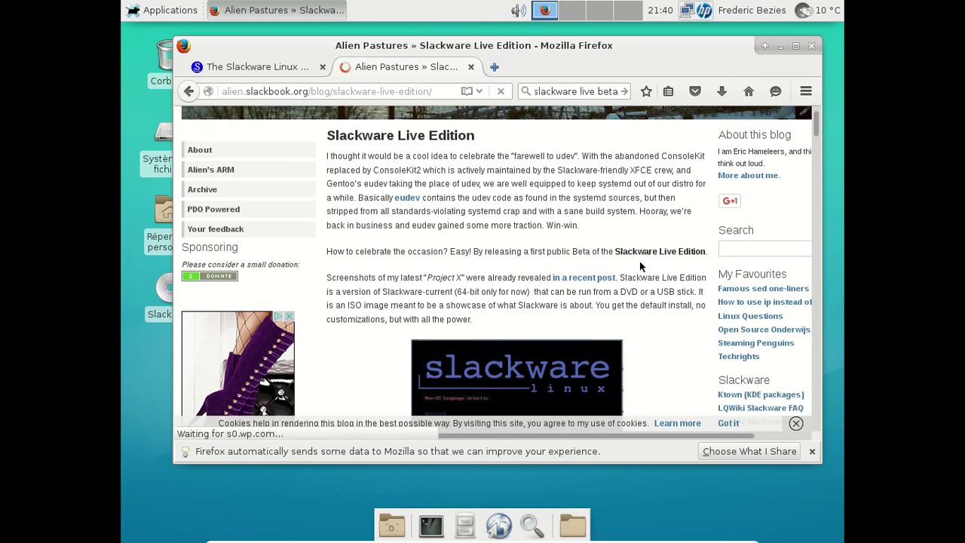
pyautogui.scroll(-10, 643, 263)
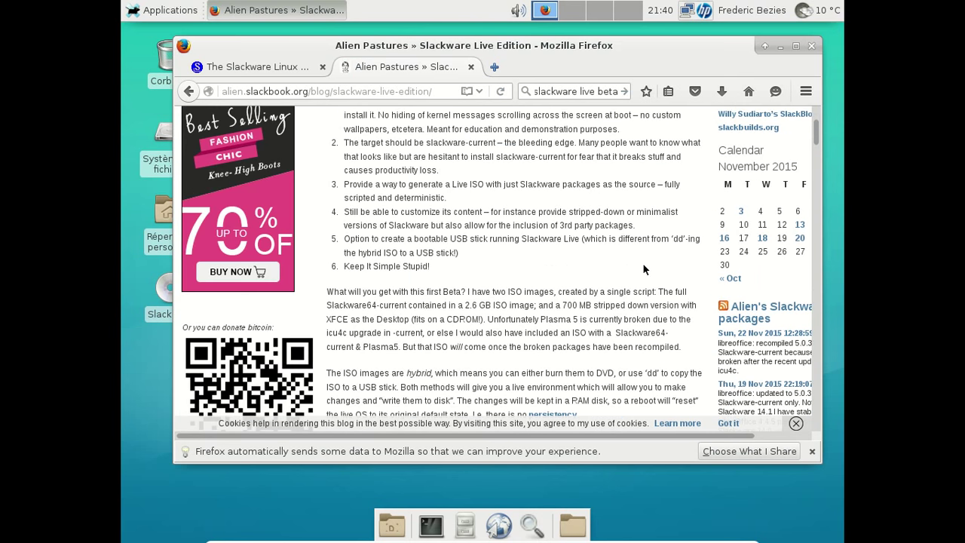
pyautogui.scroll(-7, 643, 264)
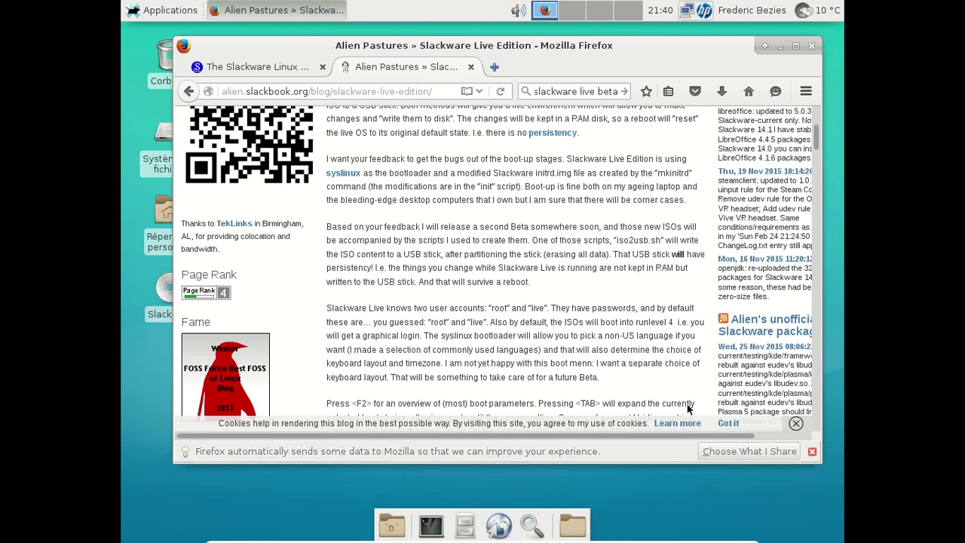
pyautogui.click(812, 451)
pyautogui.scroll(10, 567, 333)
pyautogui.scroll(10, 566, 331)
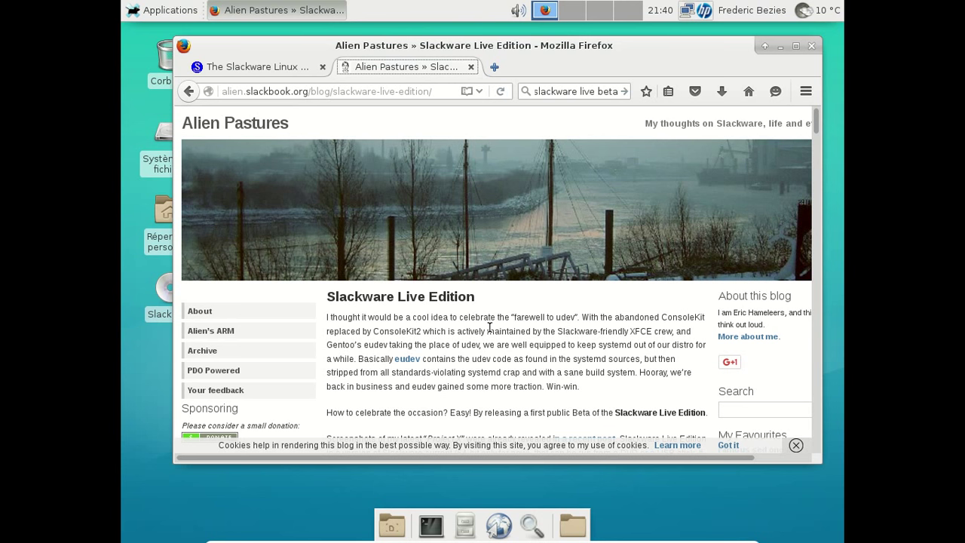
pyautogui.click(218, 65)
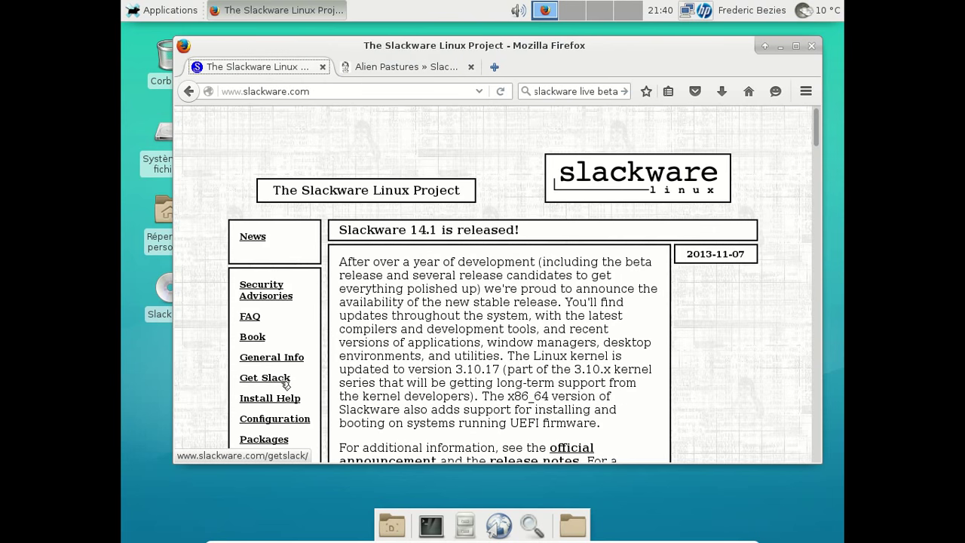
# - Go to the ChangeLogs page and open the x86_64 (64-bit) Slackware-current ChangeLog
pyautogui.scroll(-3, 290, 386)
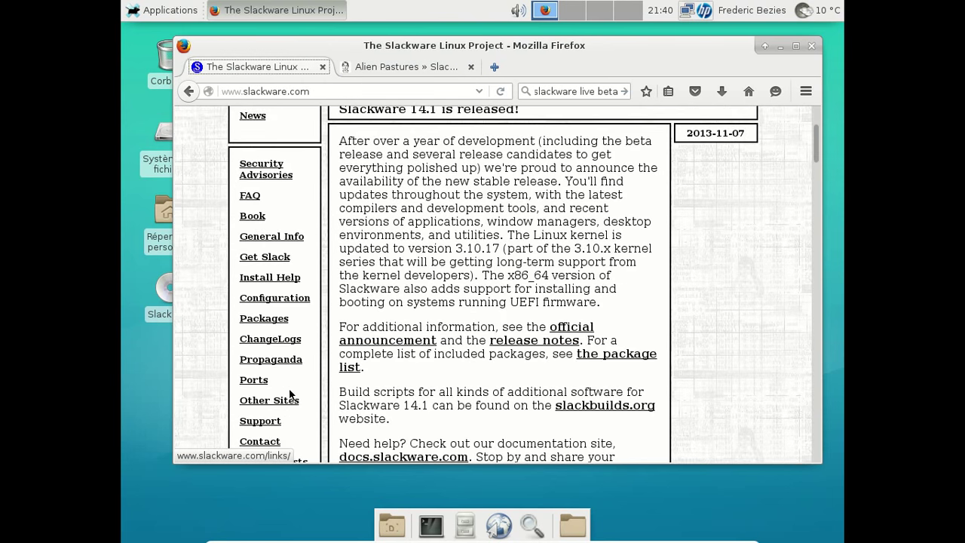
pyautogui.click(285, 341)
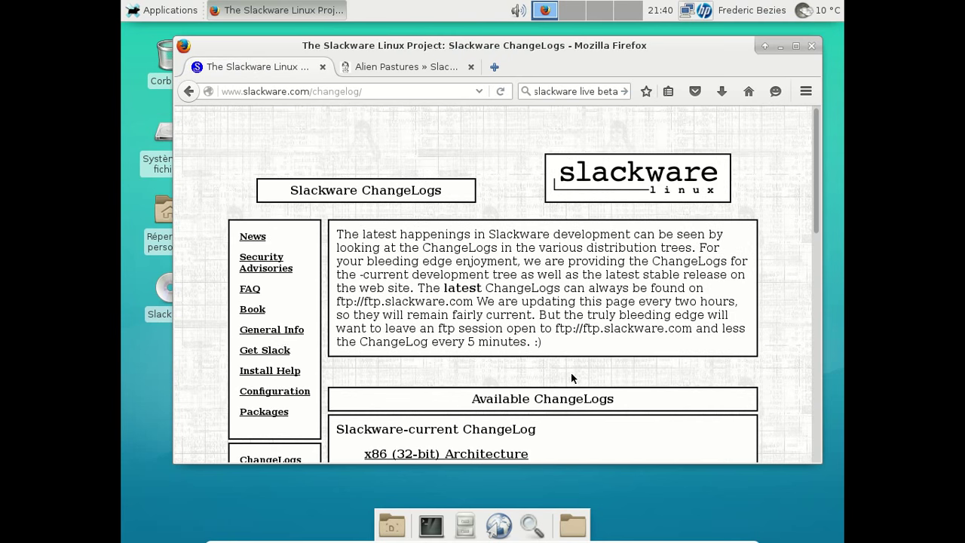
pyautogui.scroll(-3, 571, 373)
pyautogui.click(477, 373)
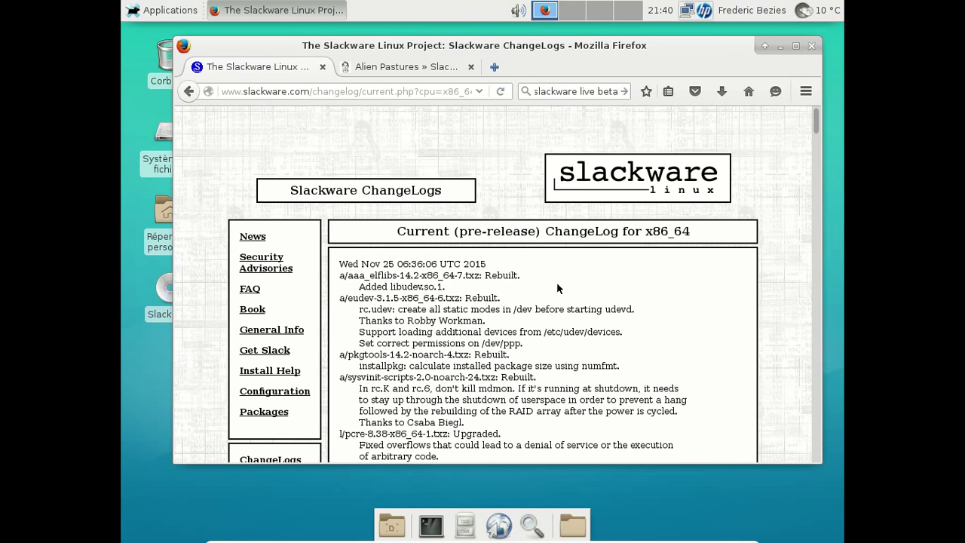
# - Scroll the x86_64 ChangeLog down to the Sat Nov 14 2015 entries, then close the ChangeLogs tab
pyautogui.scroll(-2, 558, 289)
pyautogui.scroll(-2, 558, 316)
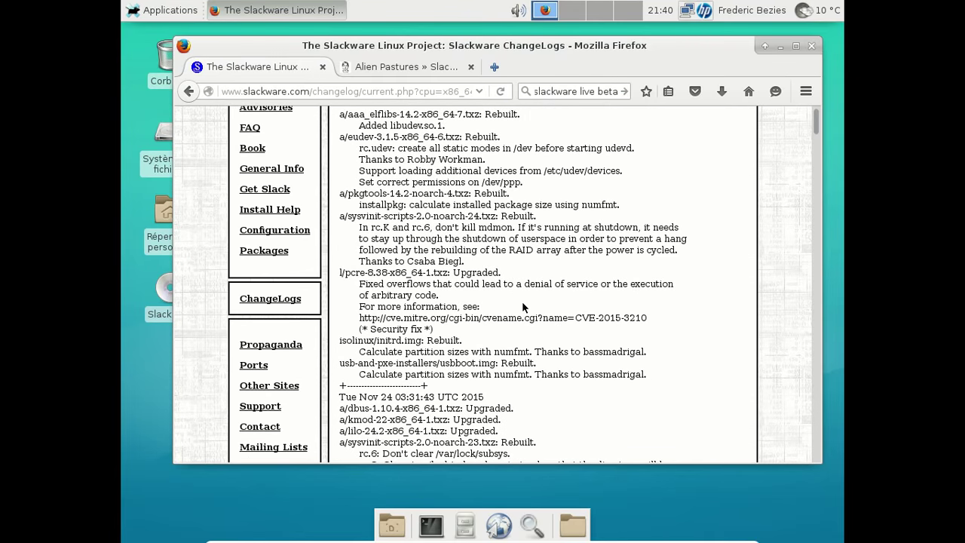
pyautogui.scroll(-3, 523, 307)
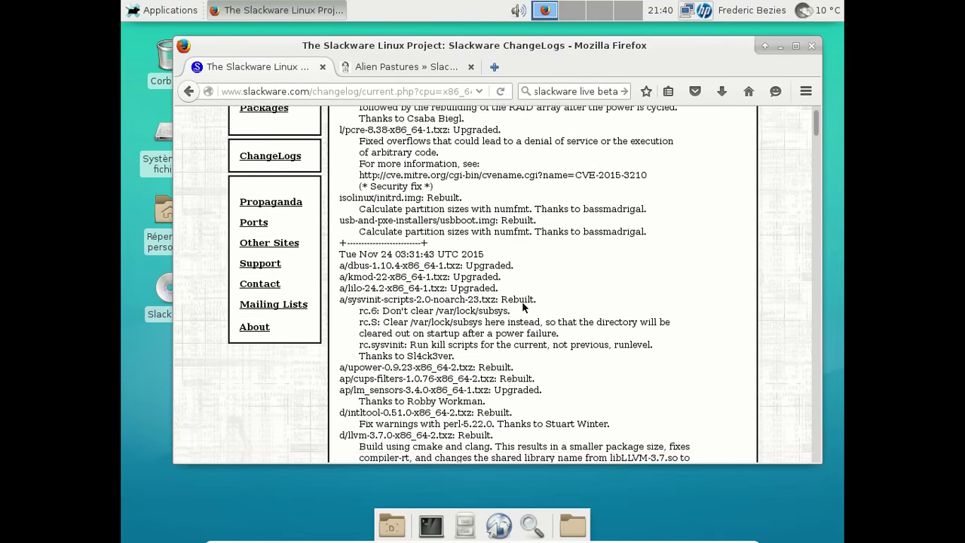
pyautogui.scroll(-2, 616, 282)
pyautogui.scroll(-2, 616, 279)
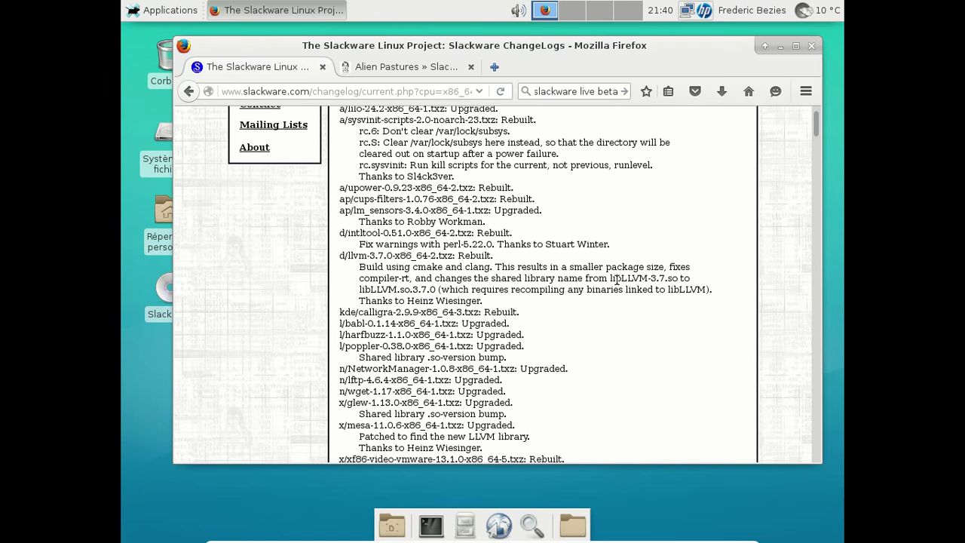
pyautogui.scroll(-3, 617, 279)
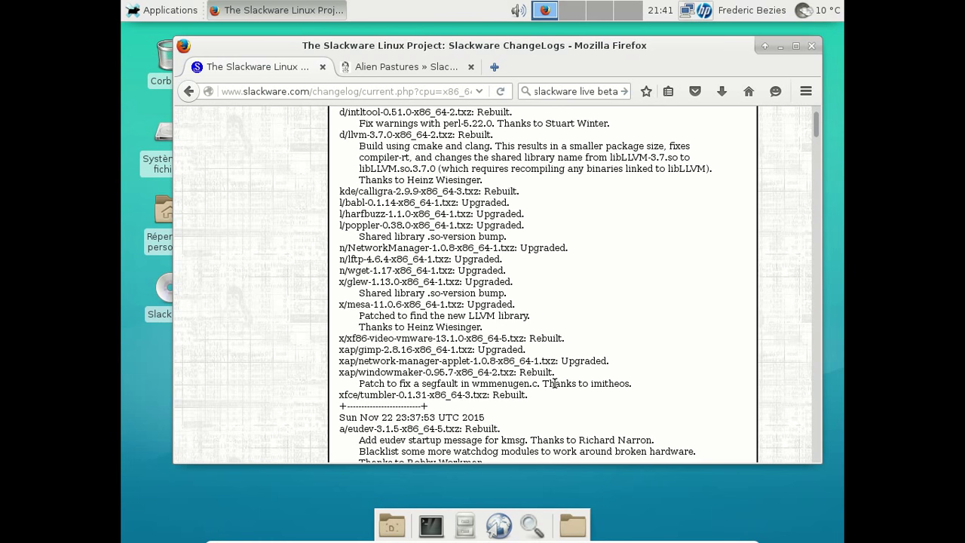
pyautogui.scroll(-1, 555, 384)
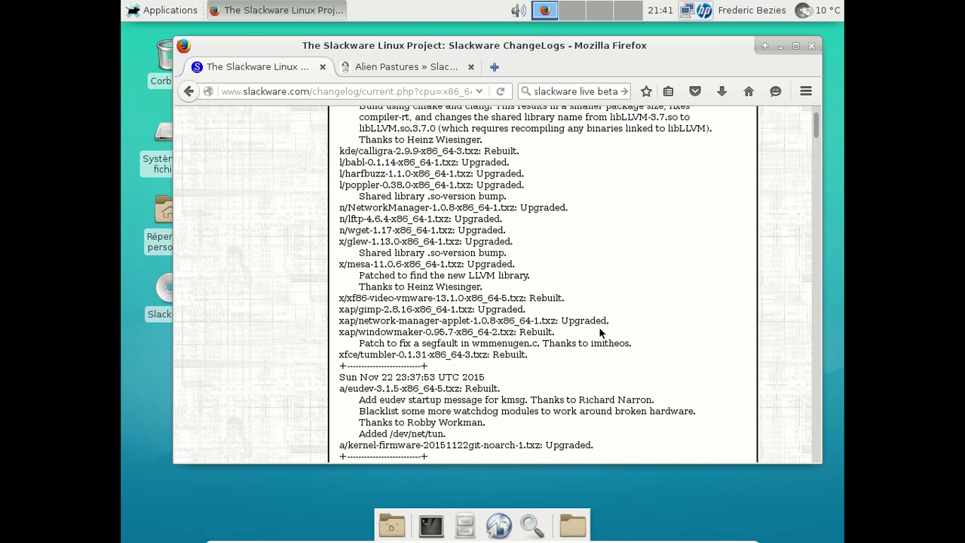
pyautogui.scroll(-2, 600, 329)
pyautogui.scroll(-4, 600, 330)
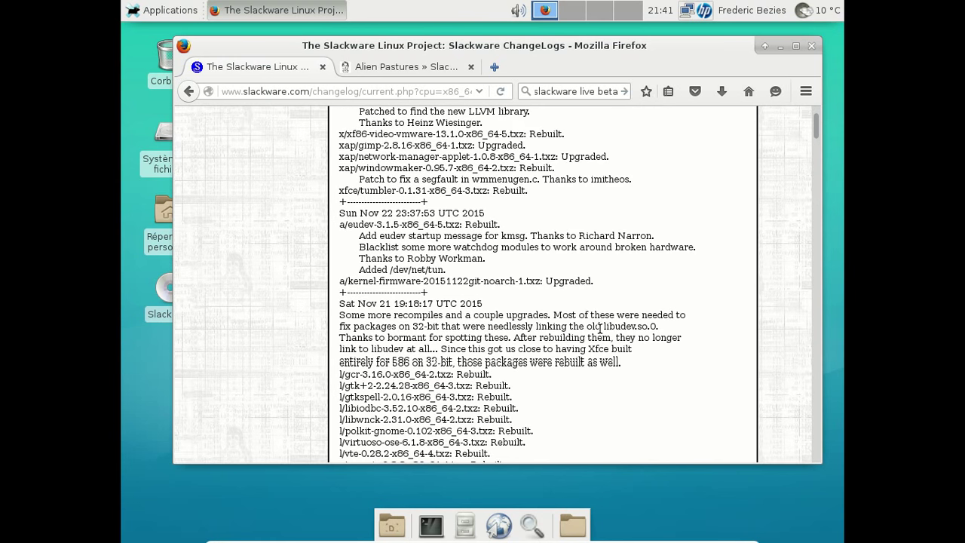
pyautogui.scroll(-6, 600, 332)
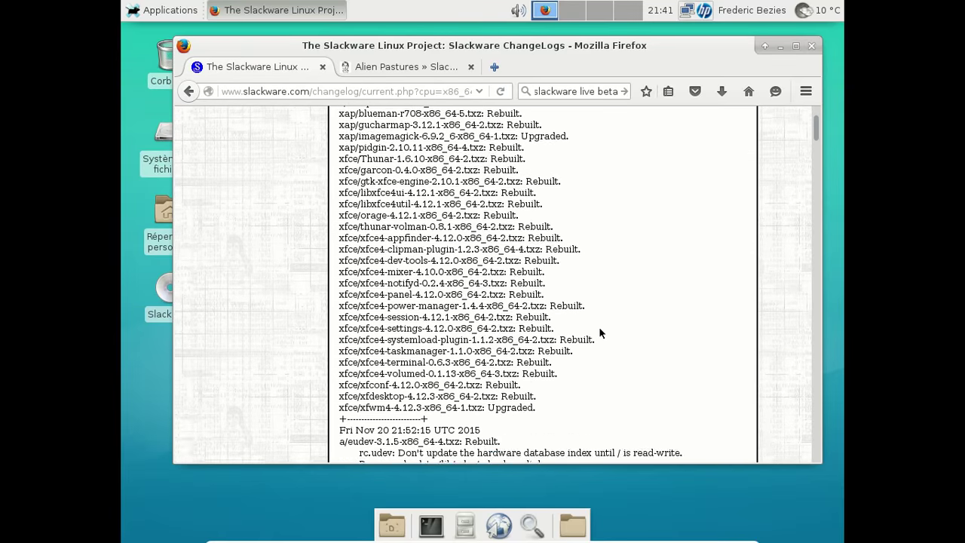
pyautogui.scroll(5, 600, 333)
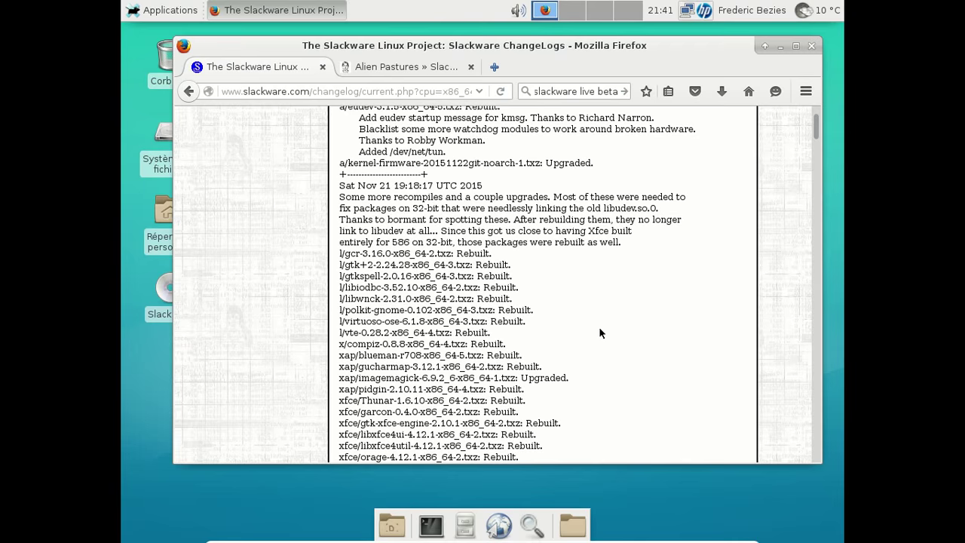
pyautogui.scroll(-3, 600, 332)
pyautogui.scroll(-3, 600, 333)
pyautogui.scroll(-3, 600, 333)
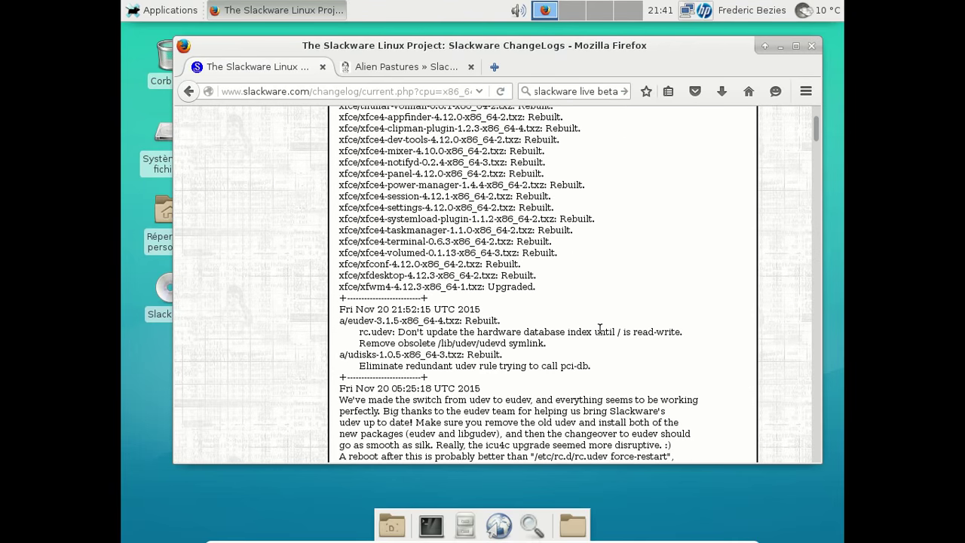
pyautogui.scroll(-5, 601, 330)
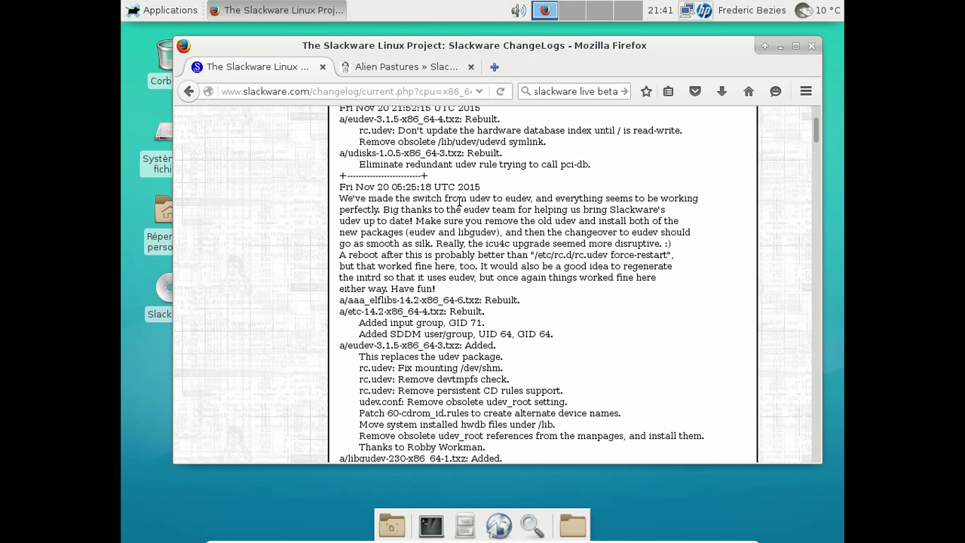
pyautogui.scroll(-3, 459, 202)
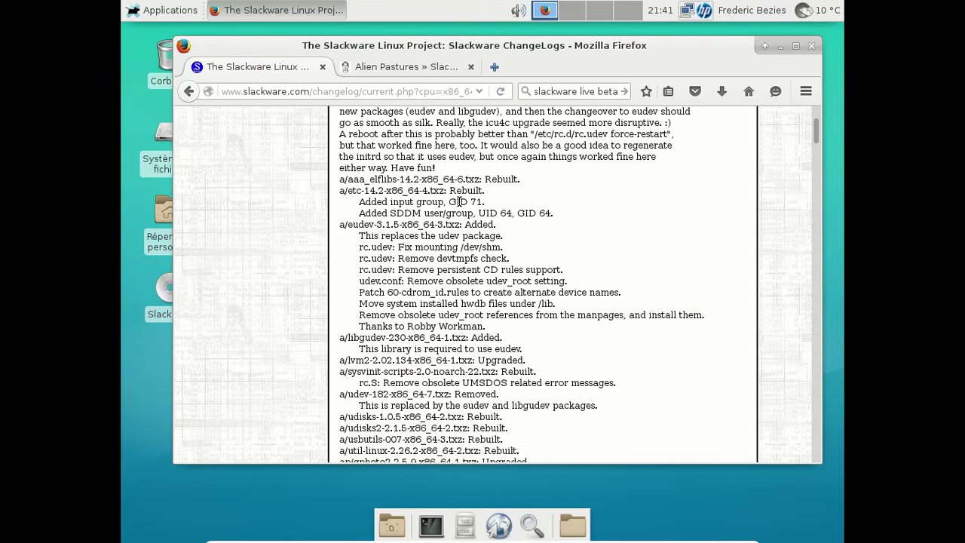
pyautogui.scroll(-11, 459, 202)
pyautogui.scroll(-15, 459, 202)
pyautogui.scroll(-6, 459, 202)
pyautogui.scroll(-6, 459, 203)
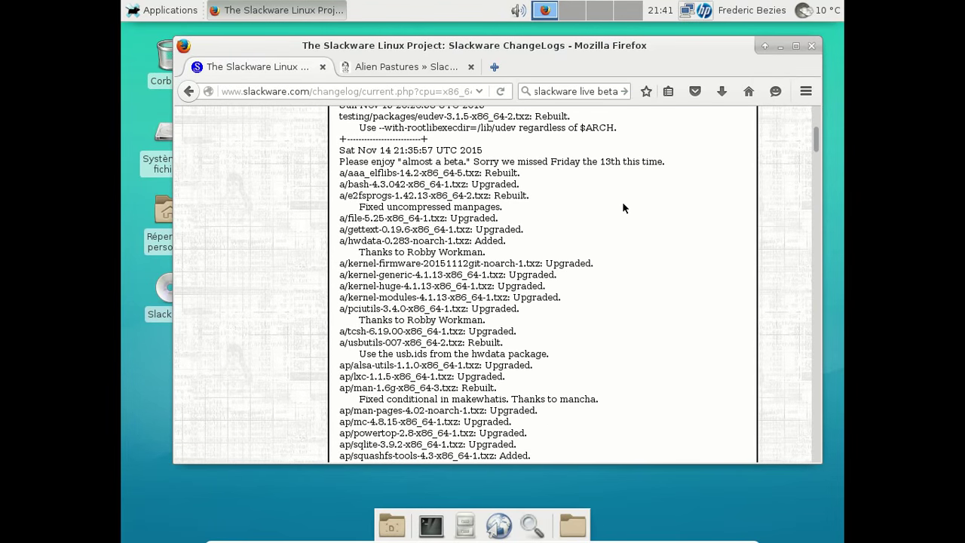
pyautogui.scroll(-1, 621, 206)
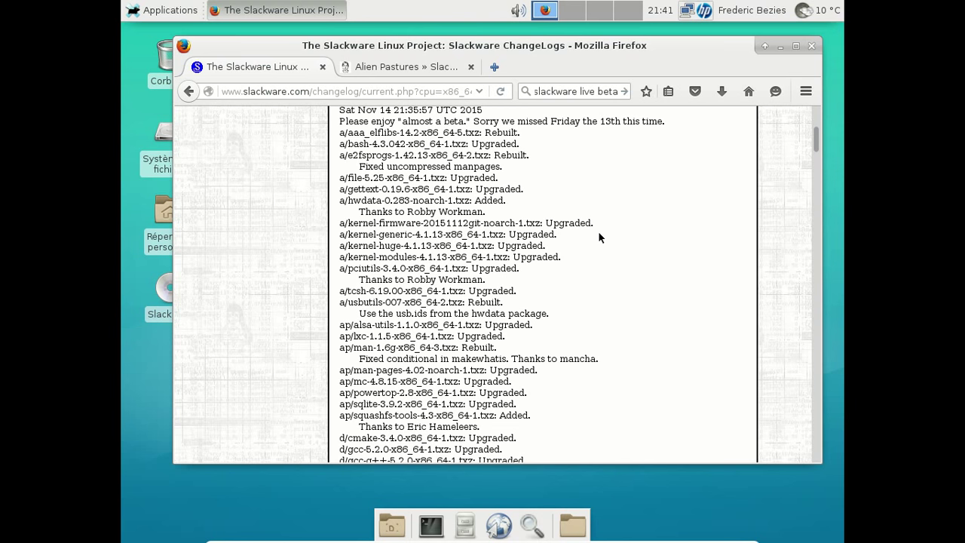
pyautogui.click(322, 66)
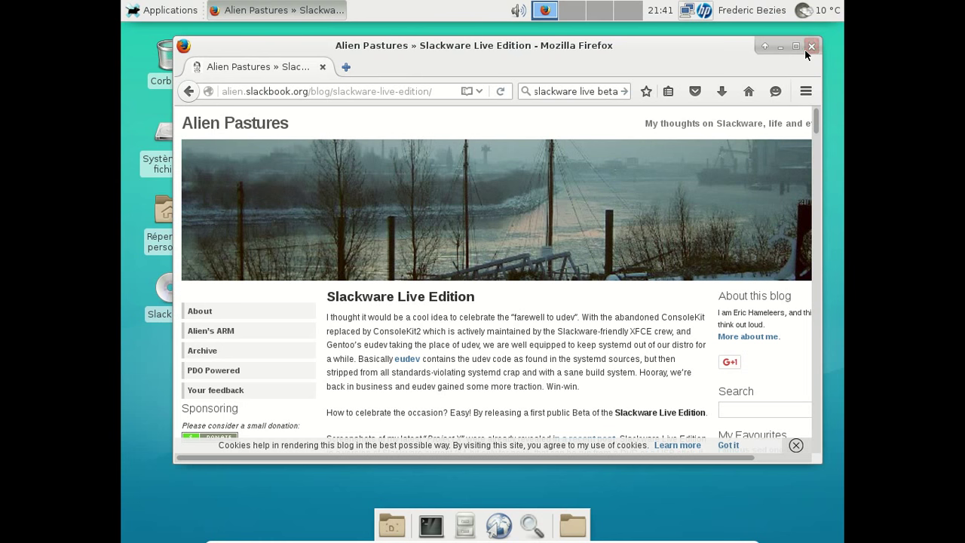
# - Close Firefox, open a Terminal from the dock, and become root with su and the root password
pyautogui.click(810, 47)
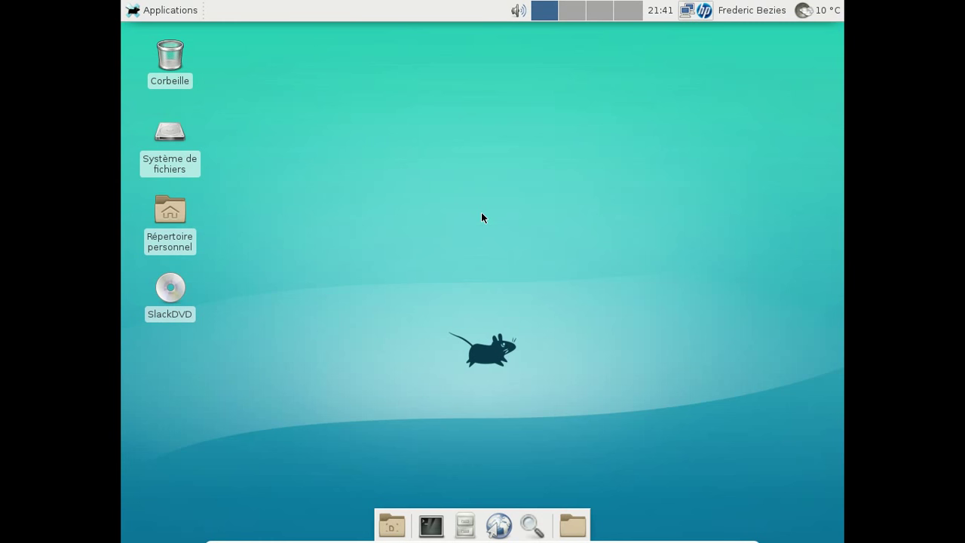
pyautogui.click(430, 526)
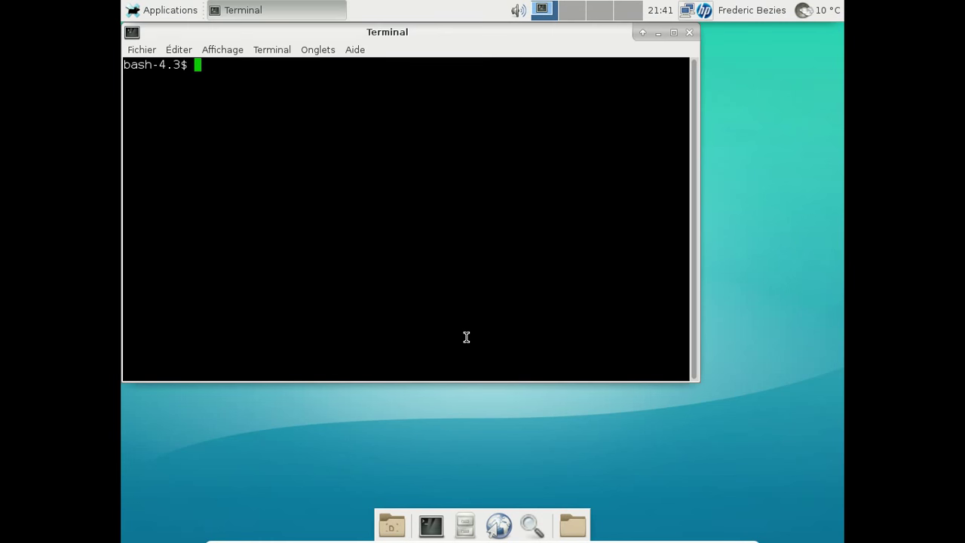
pyautogui.write('su')
pyautogui.press('Return')
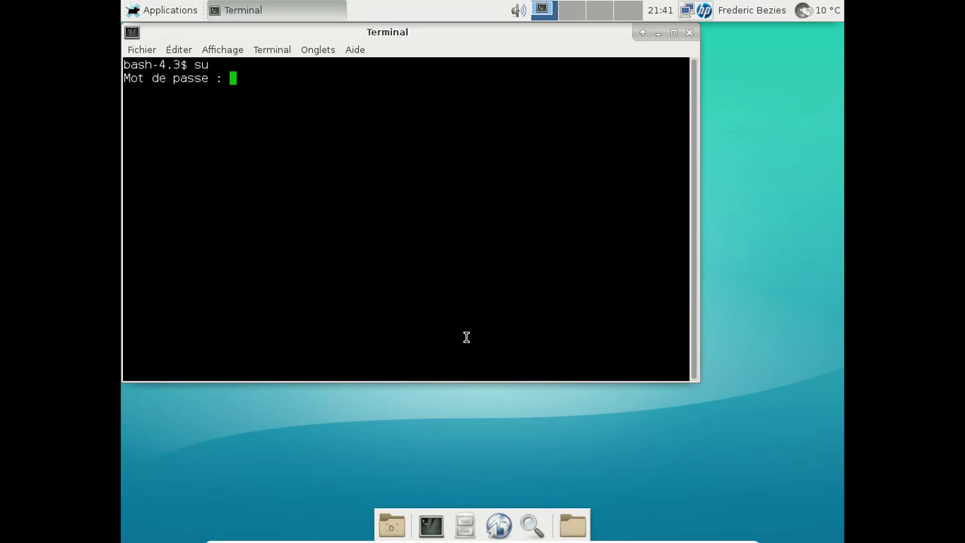
pyautogui.press('Return')
# - Remove the glibc package with removepkg, then reboot the system
pyautogui.write('remove')
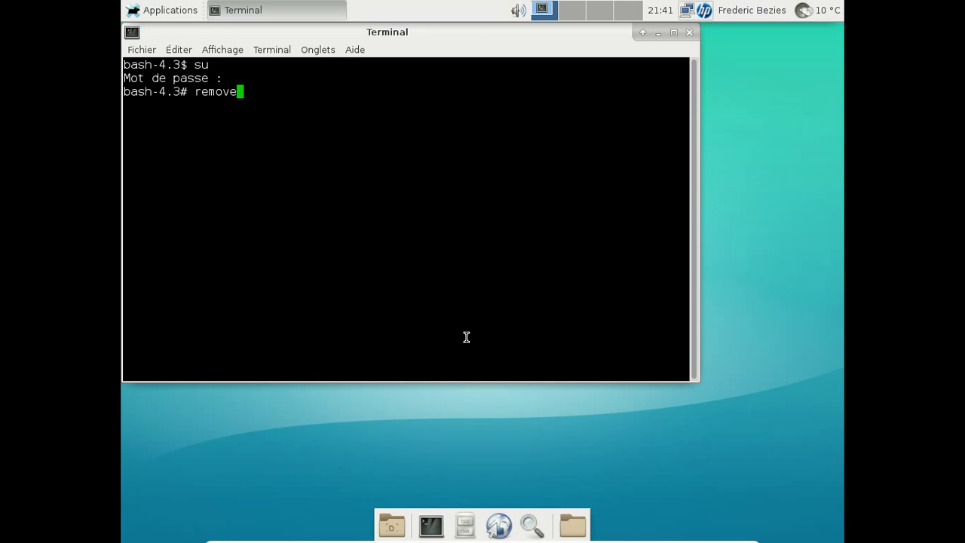
pyautogui.write('pkg glibc')
pyautogui.press('Return')
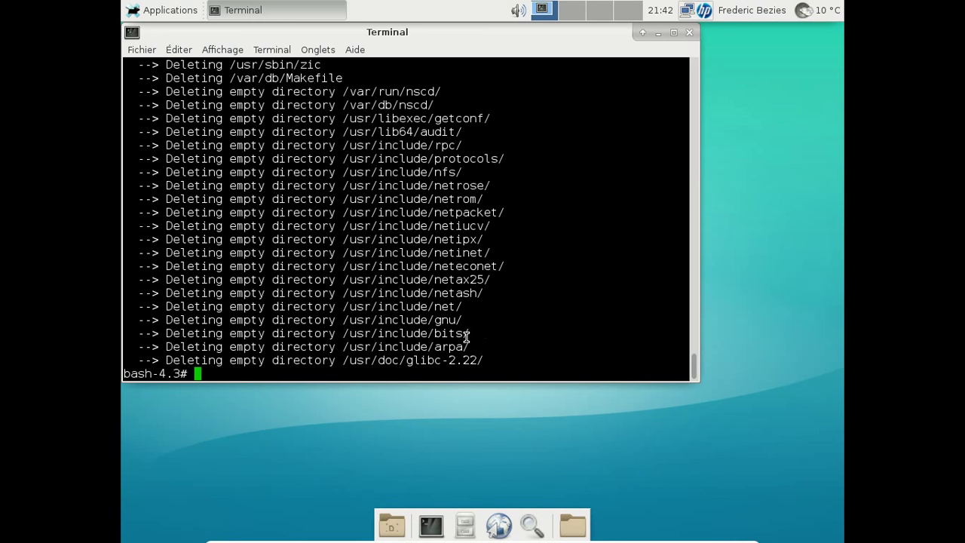
pyautogui.write('reboot')
pyautogui.press('Return')
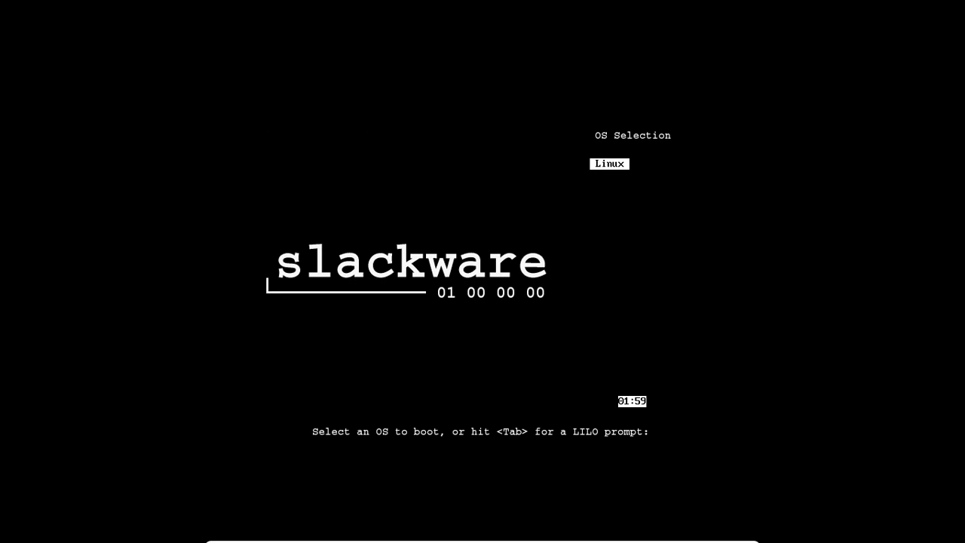
# - Boot the Linux entry from the LILO menu and let it reach the tty1 login prompt
pyautogui.press('Return')
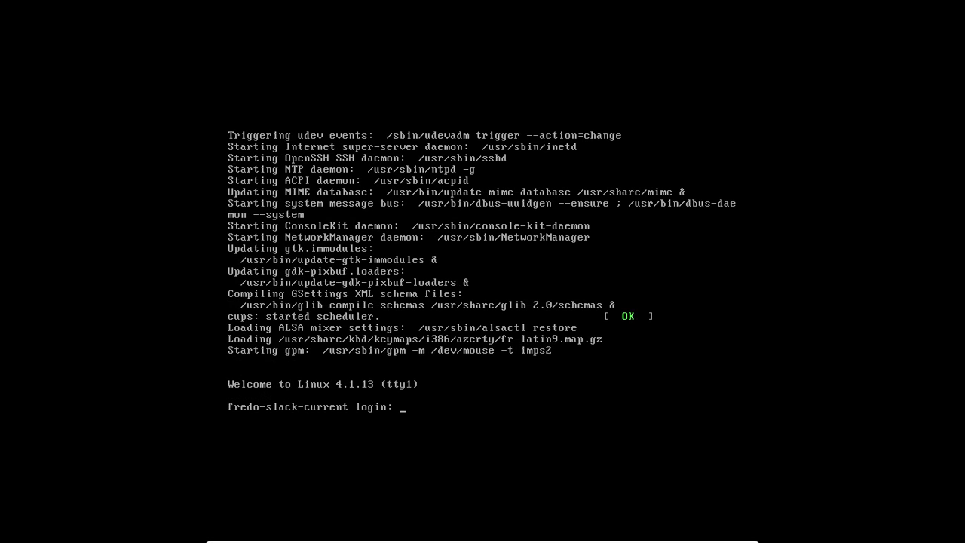
# - Log in as root on tty1 with the root password and run startx
pyautogui.write('root')
pyautogui.press('Return')
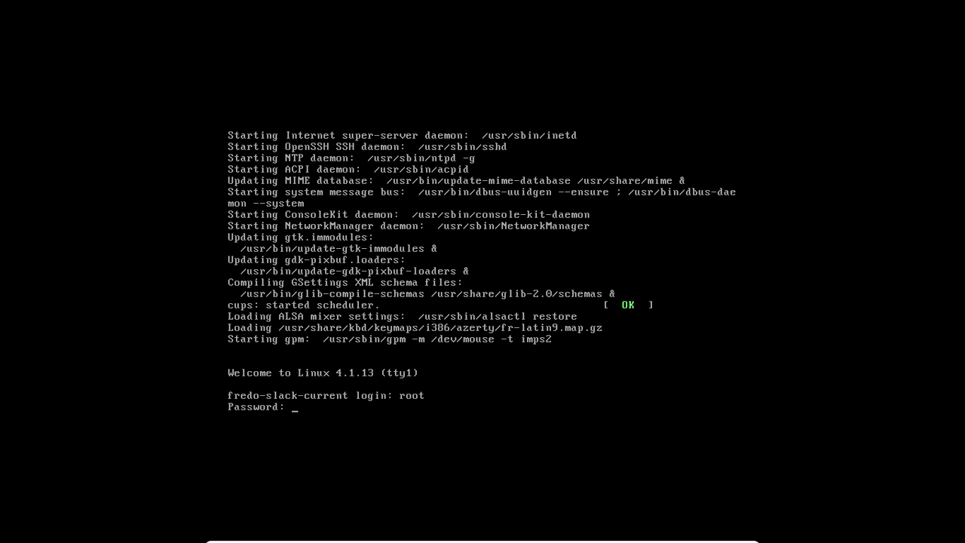
pyautogui.press('Return')
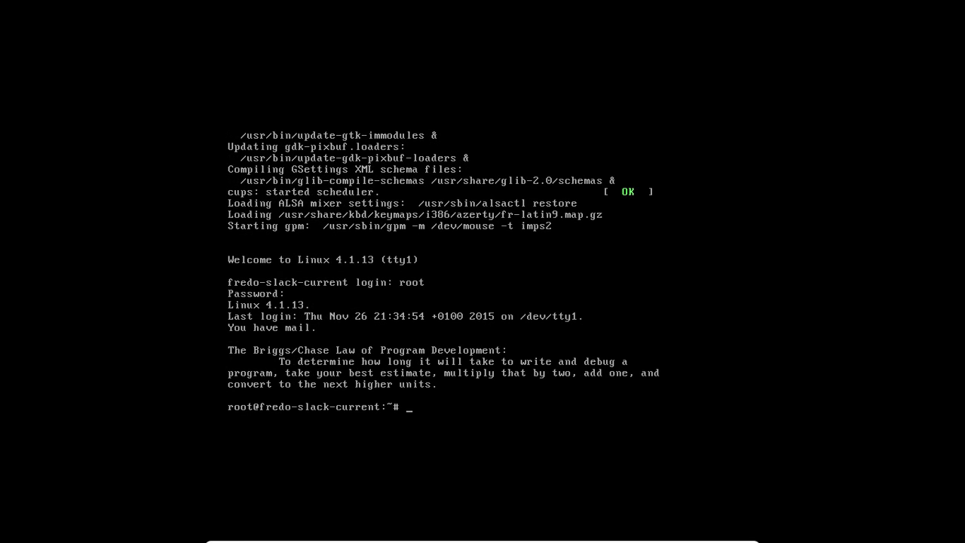
pyautogui.write('startx')
pyautogui.press('Return')
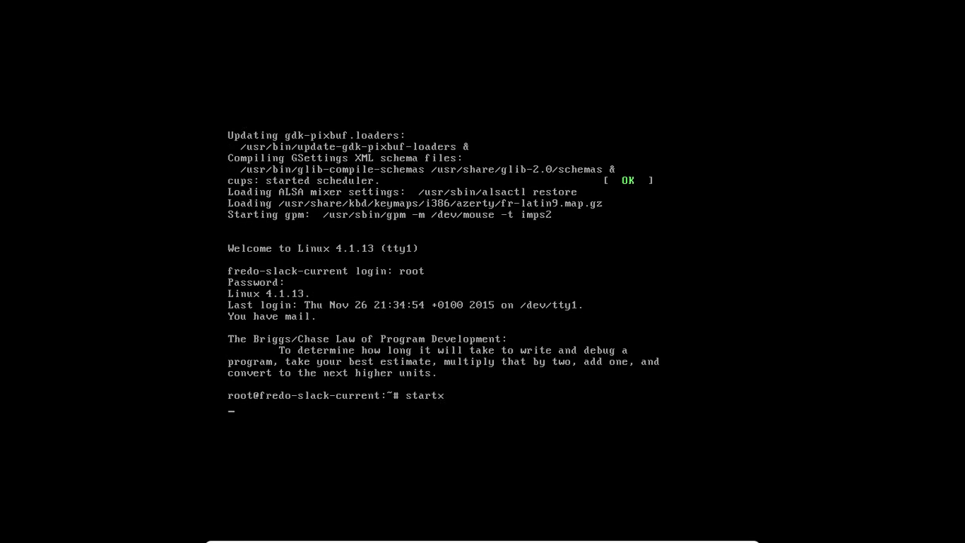